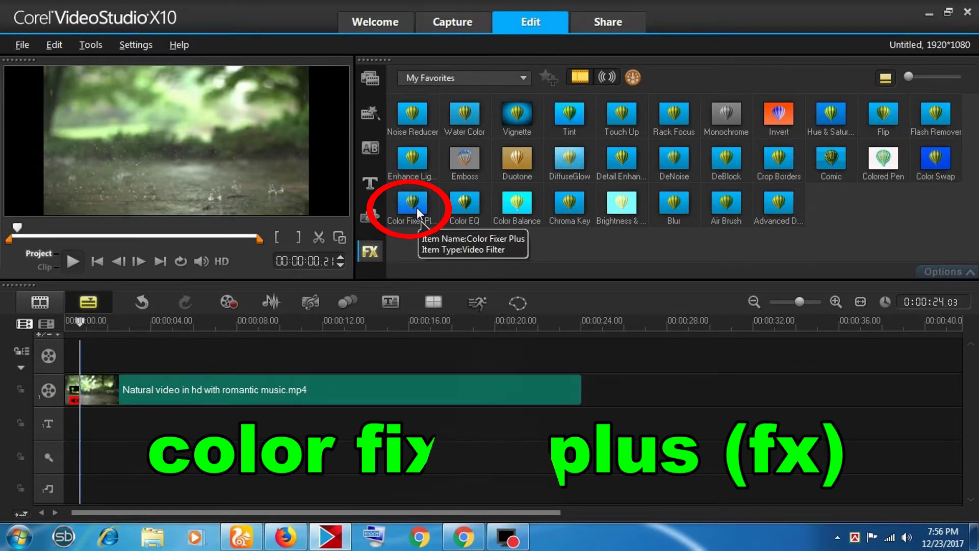
Step: Apply the Color Fixer Plus filter to the natural video clip on the overlay track and split the clip at 00:00:01.13
drag(417, 206, 319, 383)
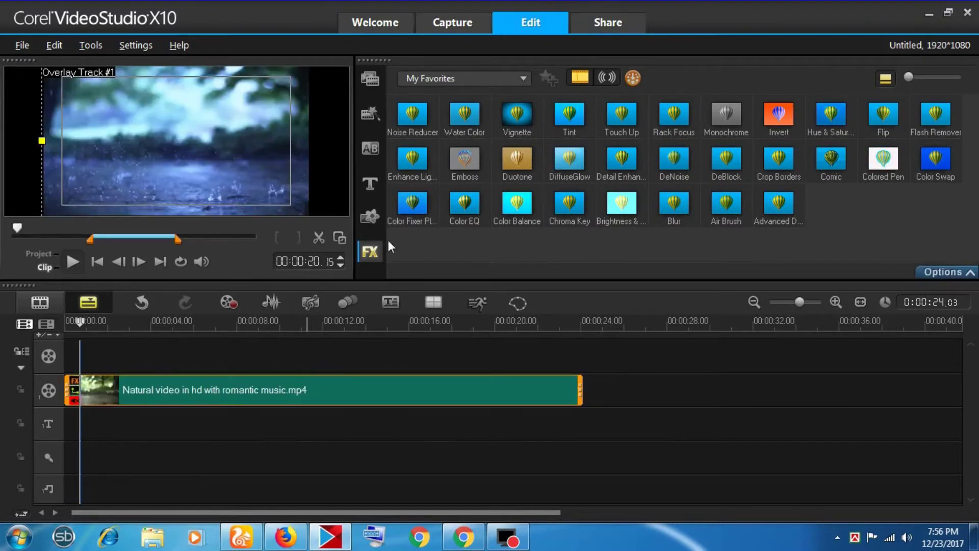
drag(581, 322, 65, 323)
click(75, 320)
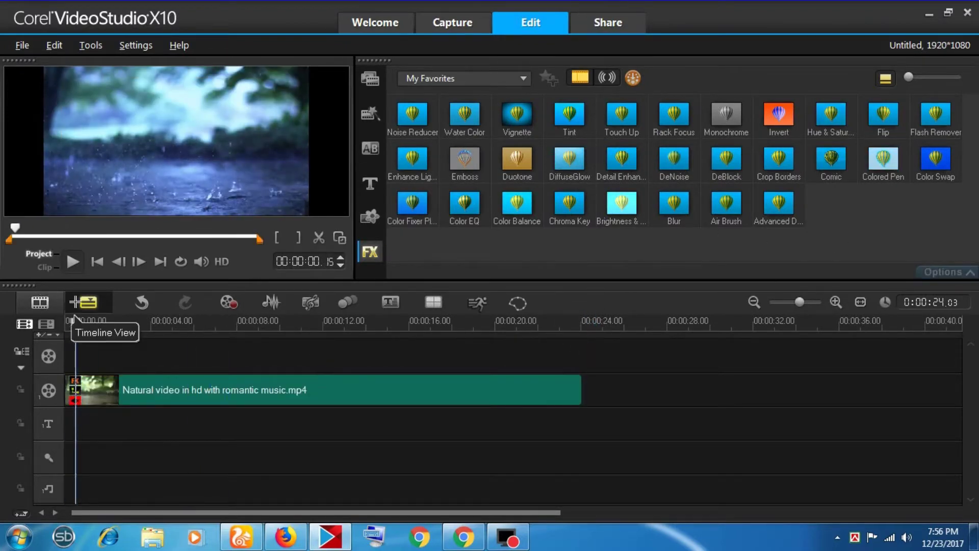
drag(77, 322, 96, 323)
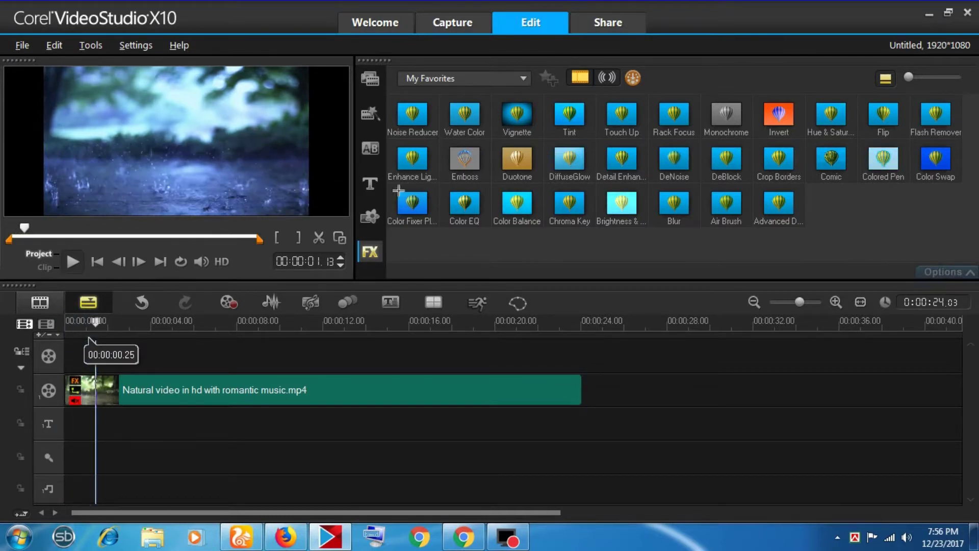
click(319, 239)
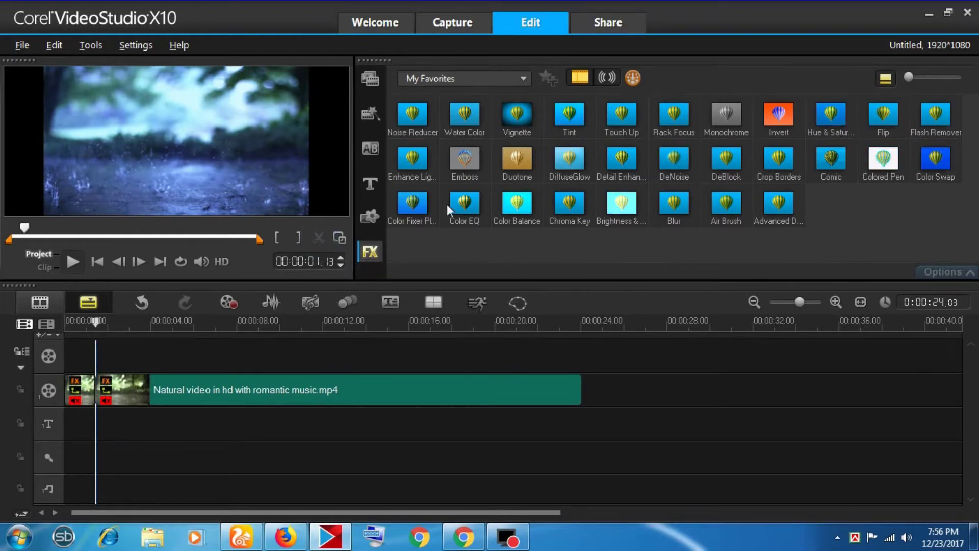
Step: Insert the Stagger transition at the cut between the first two clip pieces on the overlay track
click(370, 149)
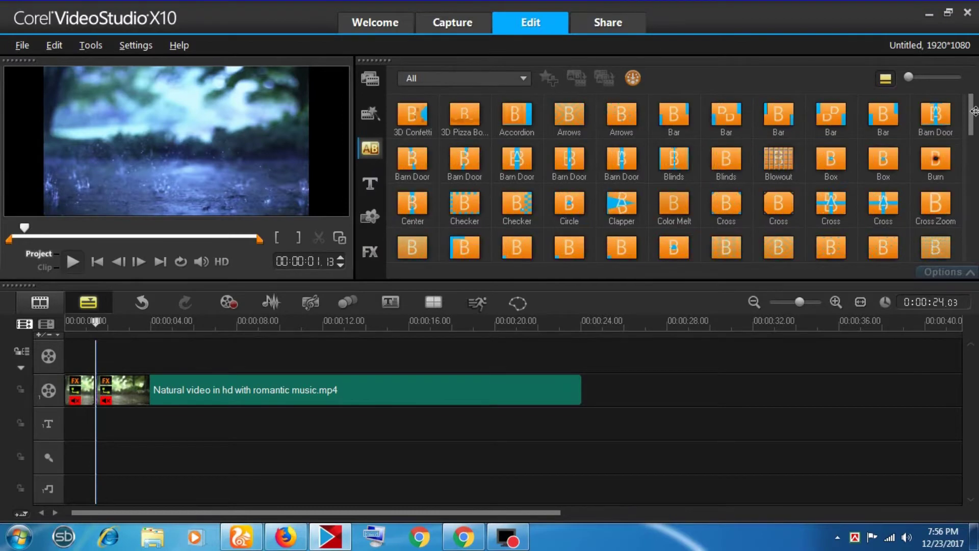
drag(974, 111, 975, 221)
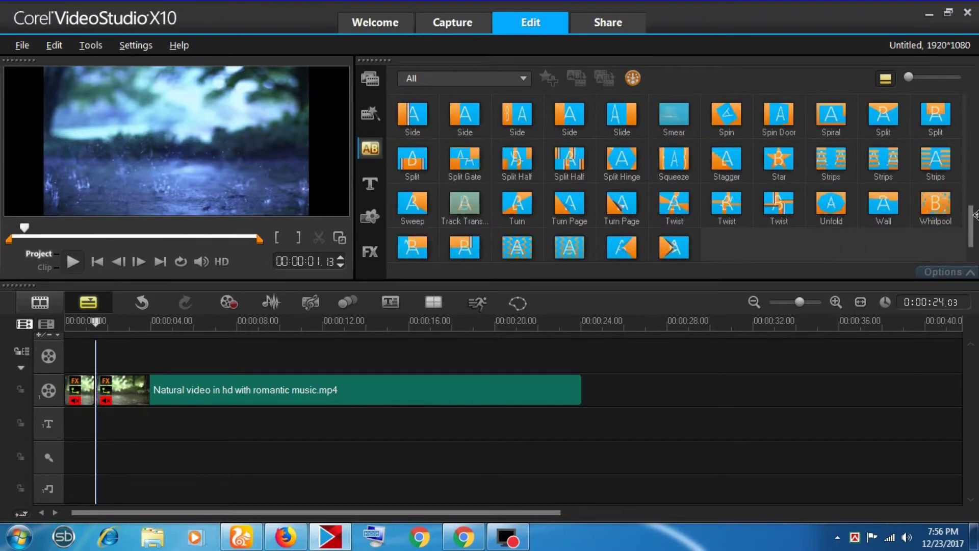
click(726, 163)
drag(669, 223, 116, 390)
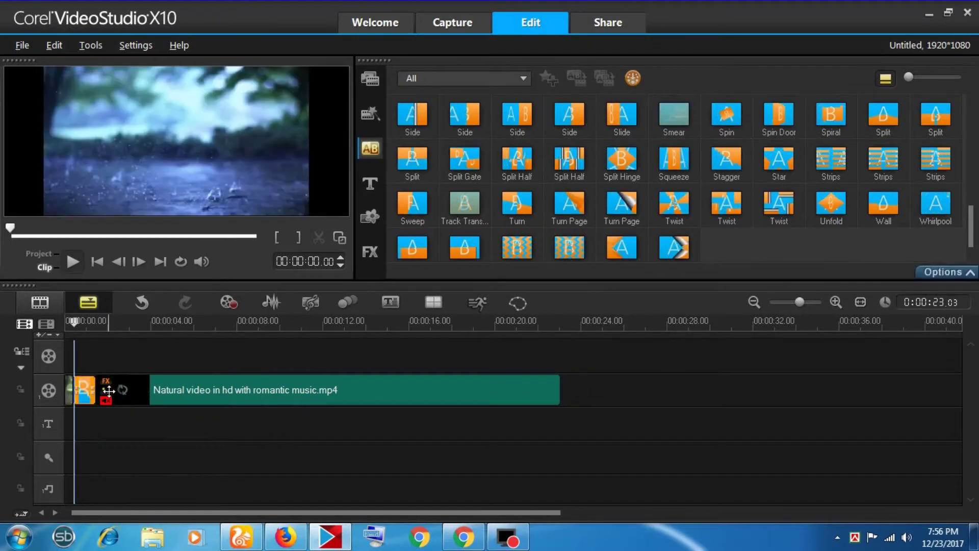
Step: Set the Stagger transition's duration to 0:00:00.15
click(925, 271)
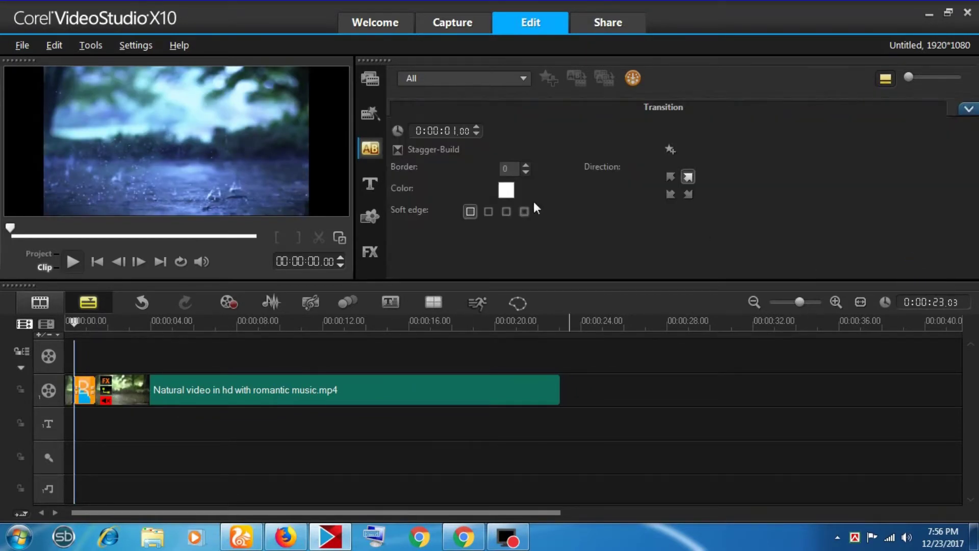
click(463, 131)
click(475, 134)
click(476, 135)
click(454, 262)
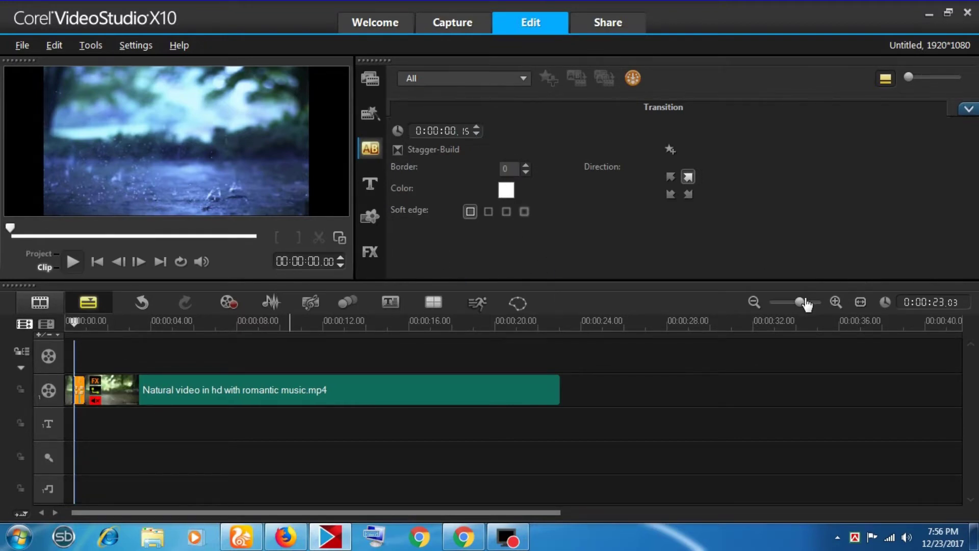
Step: Split the clip following the Stagger transition at 00:00:02.04
drag(805, 304, 810, 304)
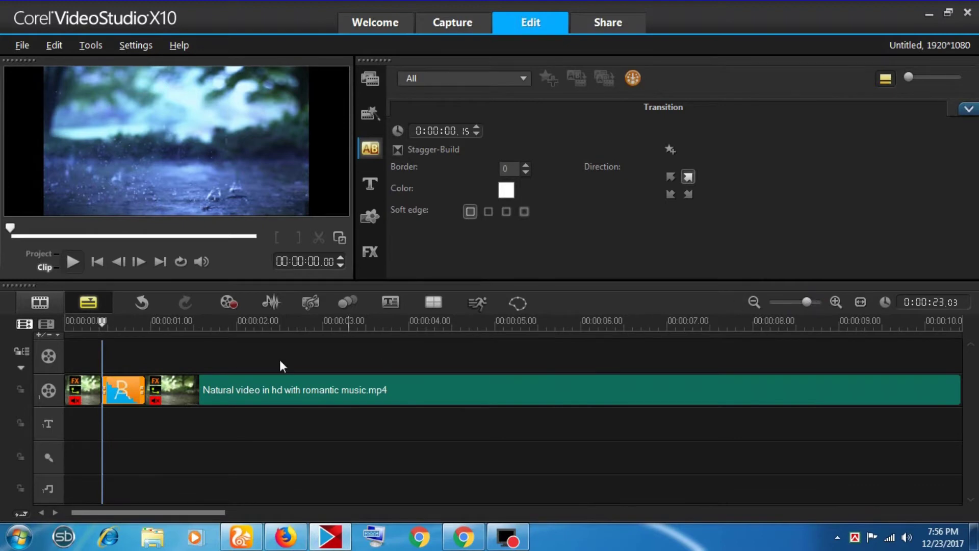
drag(104, 320, 248, 324)
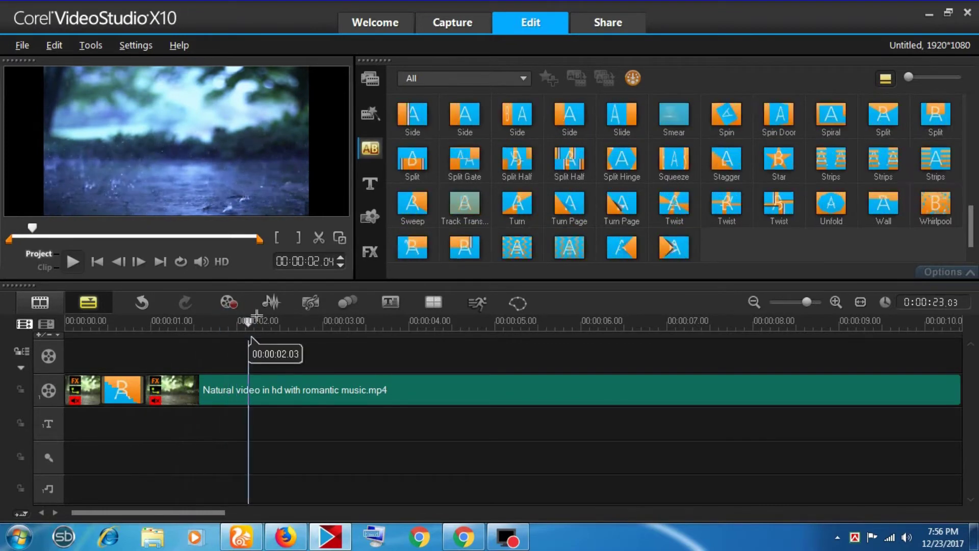
click(319, 238)
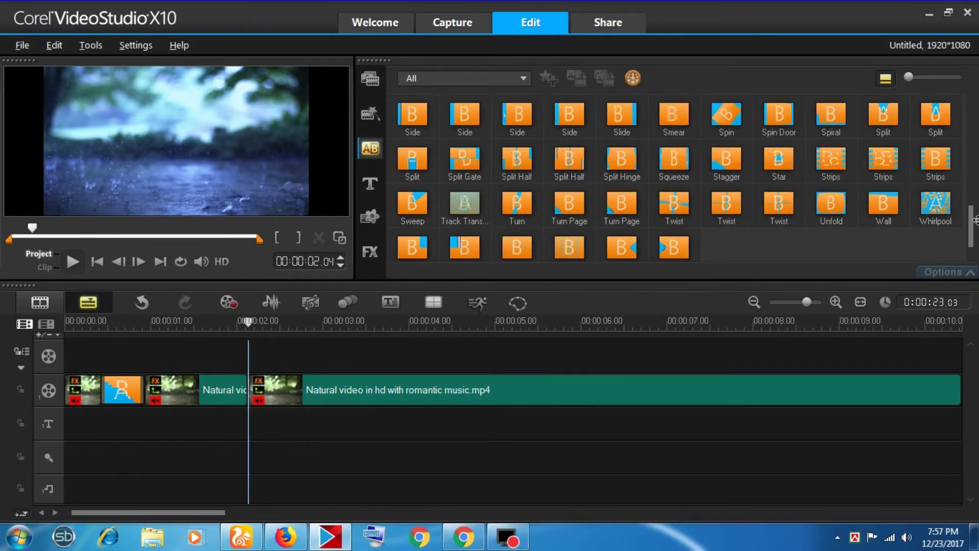
Step: Insert the Side-Clock transition at the second cut and shorten its duration to less than one second
scroll(971, 219, up, 1)
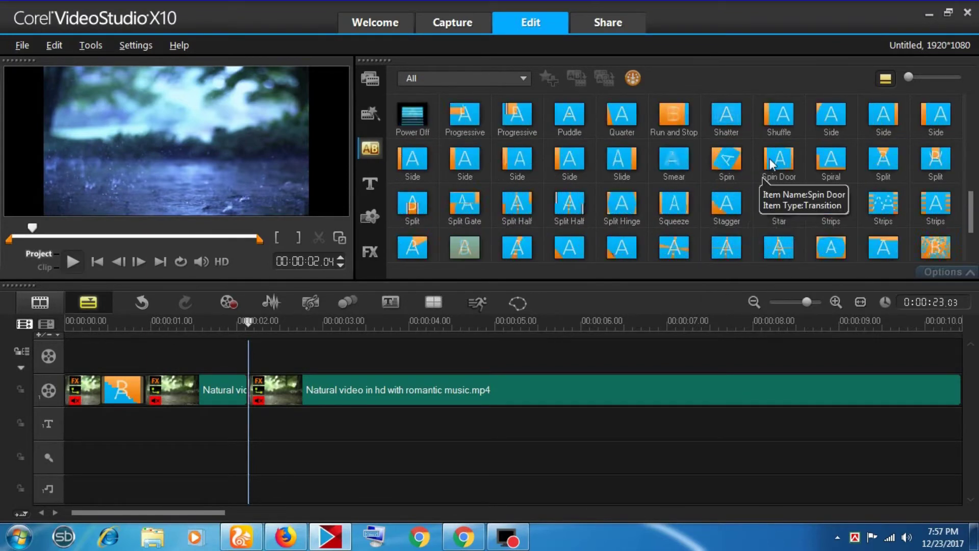
click(833, 121)
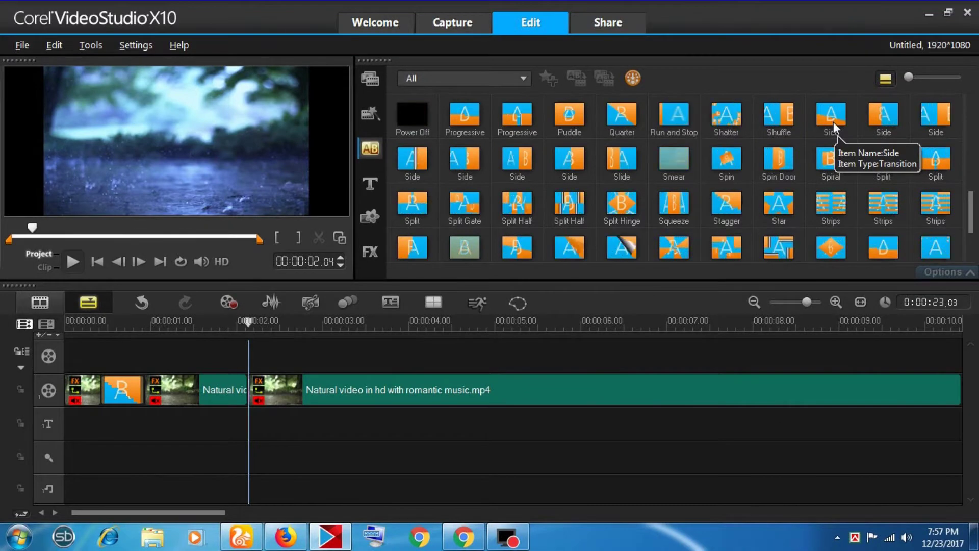
drag(831, 122, 356, 378)
click(920, 269)
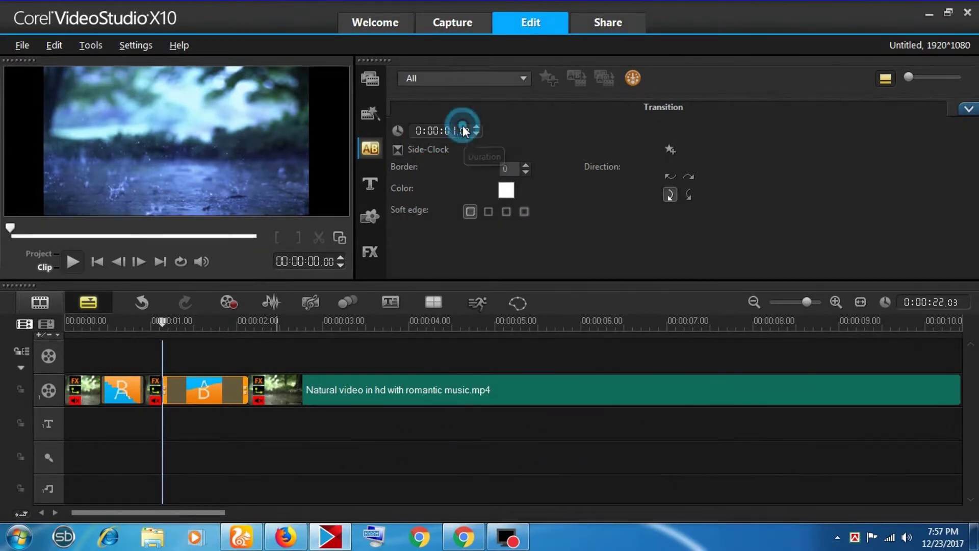
click(479, 133)
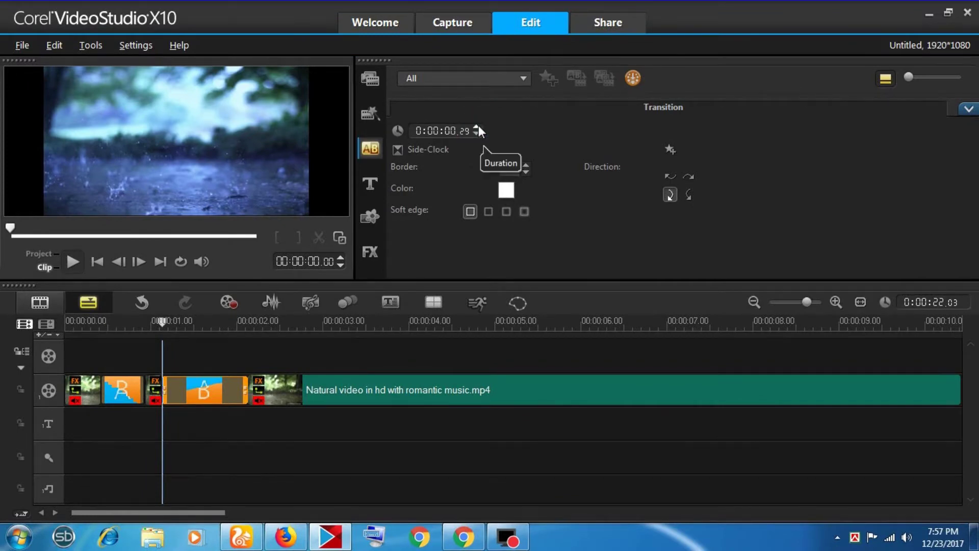
Step: Split the last clip piece on the overlay track at 00:00:03.01
click(289, 325)
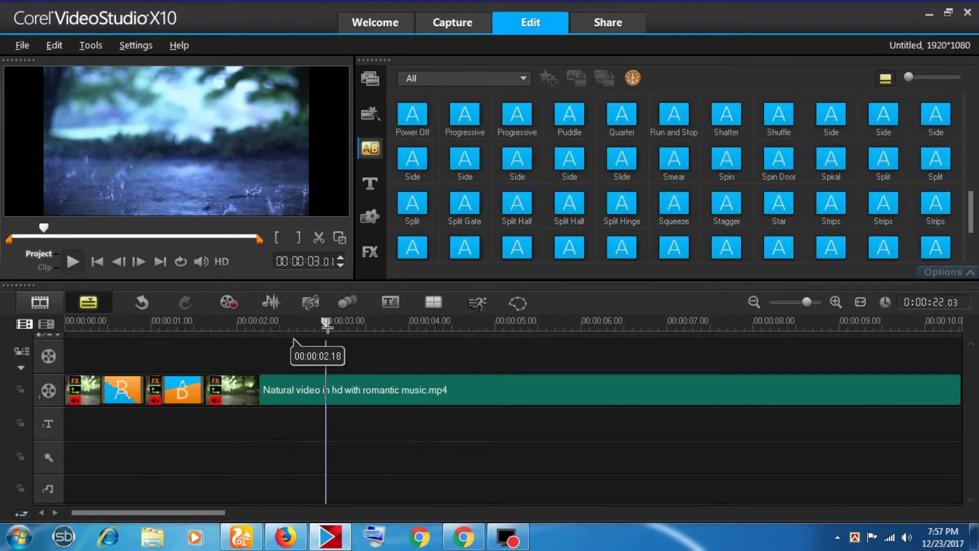
click(328, 326)
drag(329, 325, 327, 327)
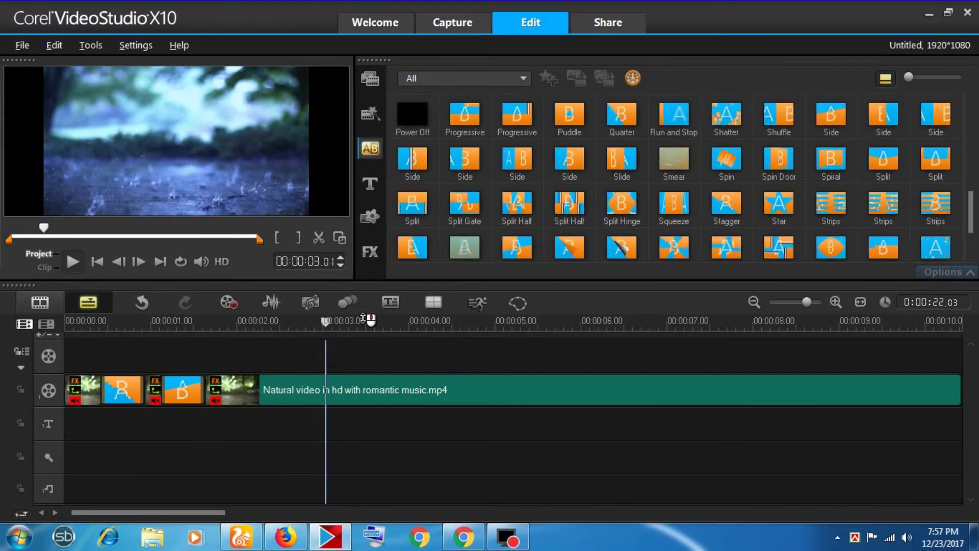
click(320, 239)
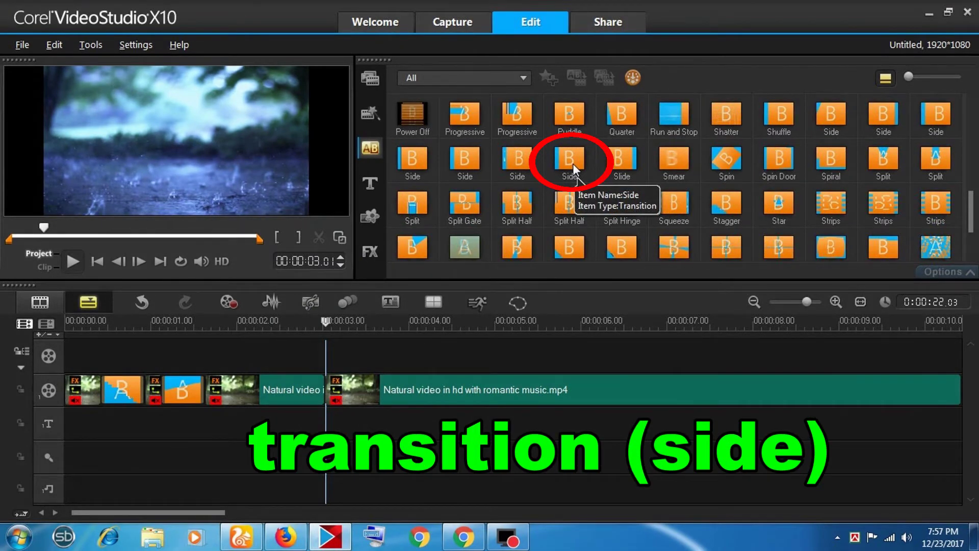
Step: Insert the Side-Wipe transition at the third cut and set its duration to 00:00:00.15
drag(573, 164, 340, 377)
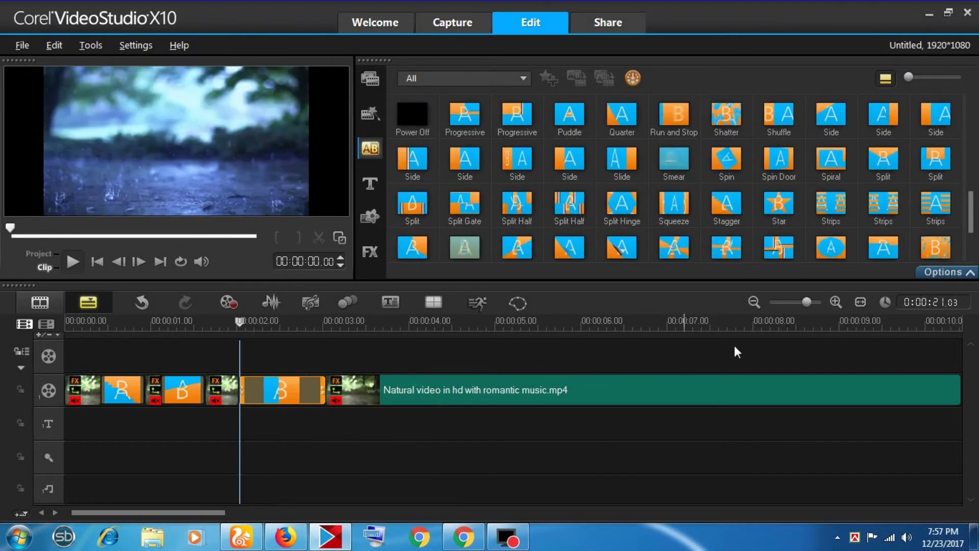
click(944, 272)
click(479, 133)
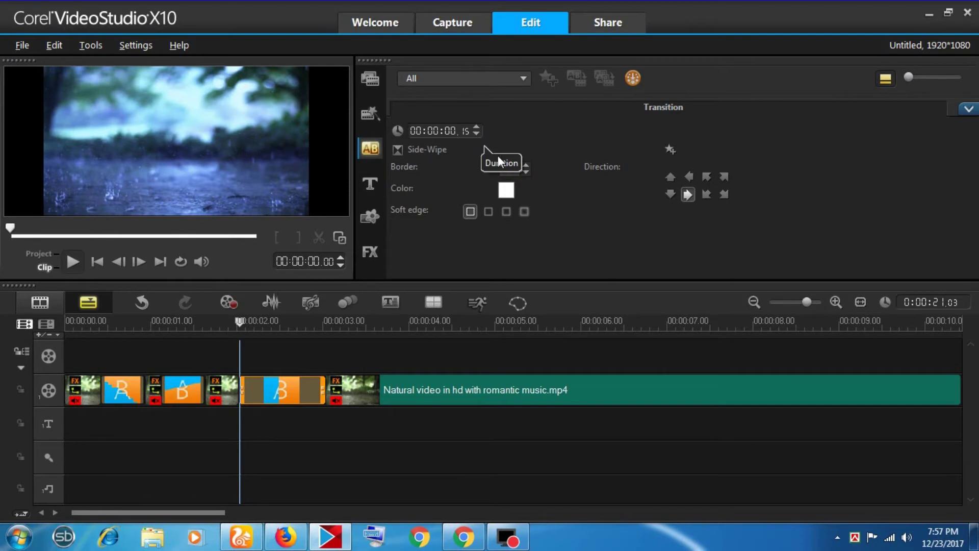
Step: Split the clip following the Side-Wipe transition at 00:00:04.02
click(388, 329)
drag(395, 333, 415, 329)
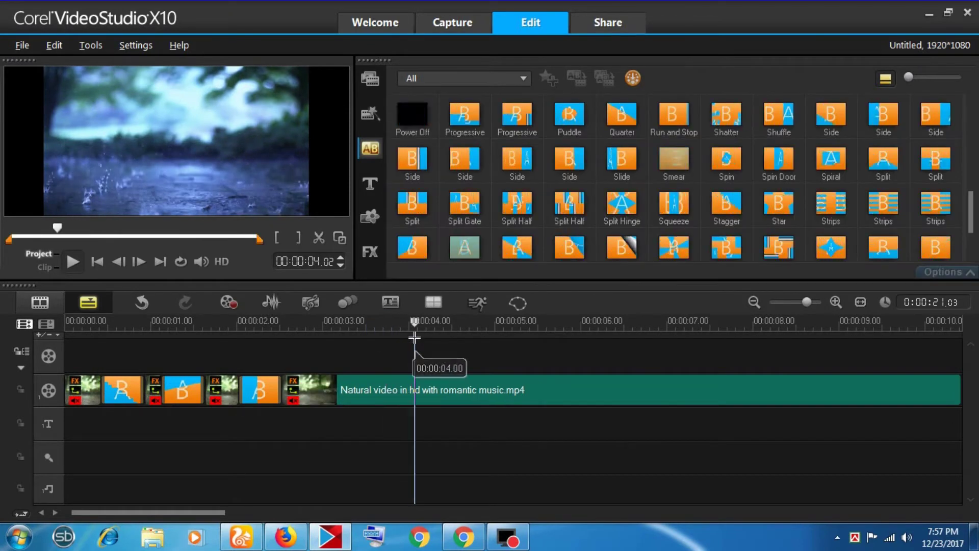
click(319, 237)
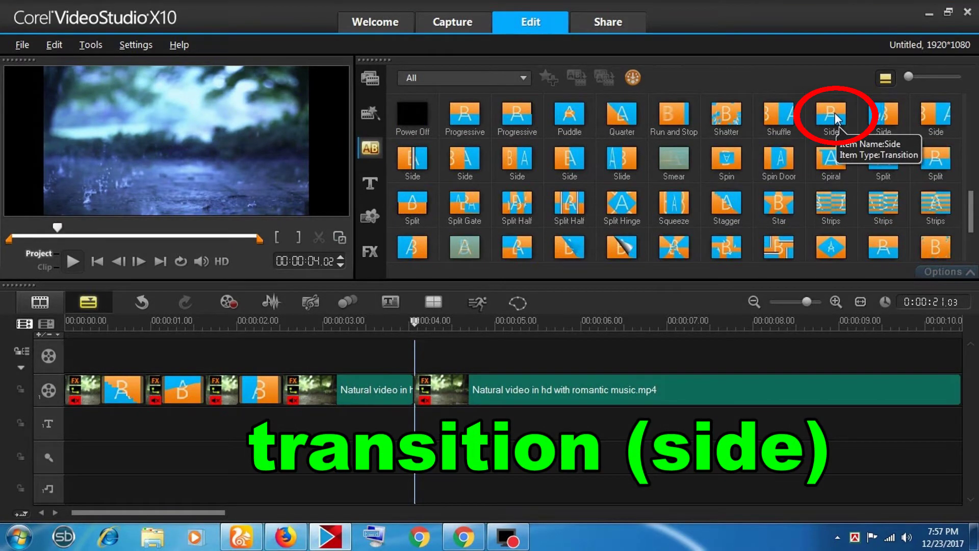
Step: Insert a second Side-Clock transition at the fourth cut and shorten its duration
drag(835, 118, 430, 385)
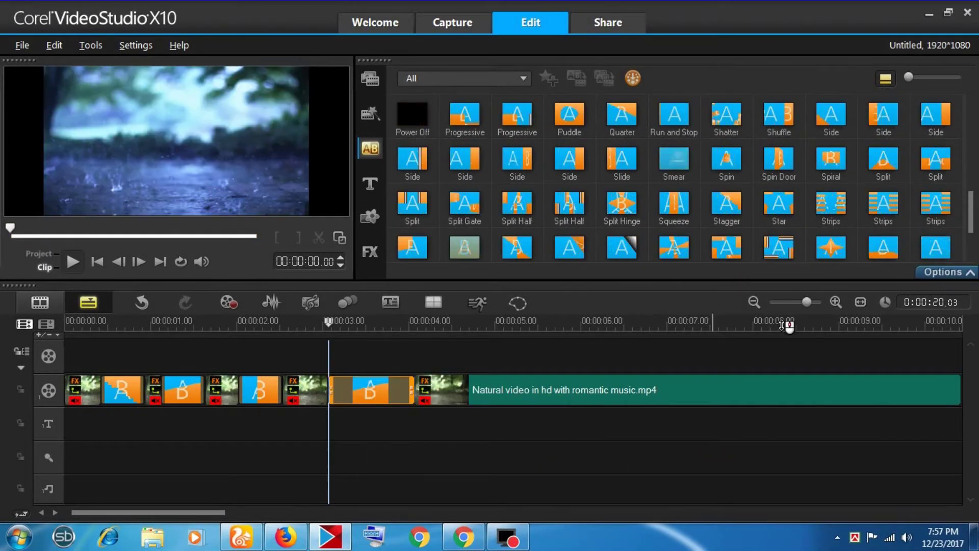
click(940, 272)
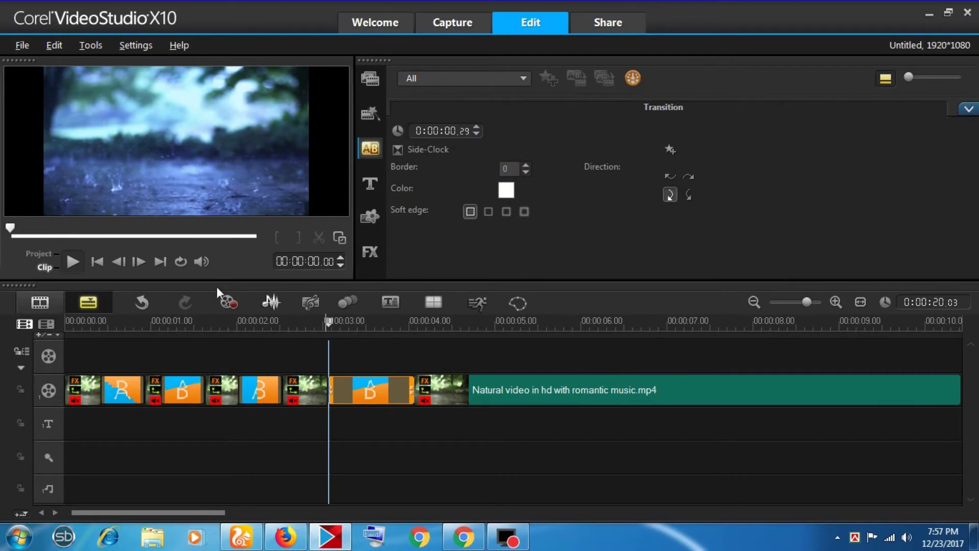
Step: Split the last clip piece at 00:00:05.05 and insert the Quarter-Clock transition at that cut
click(508, 352)
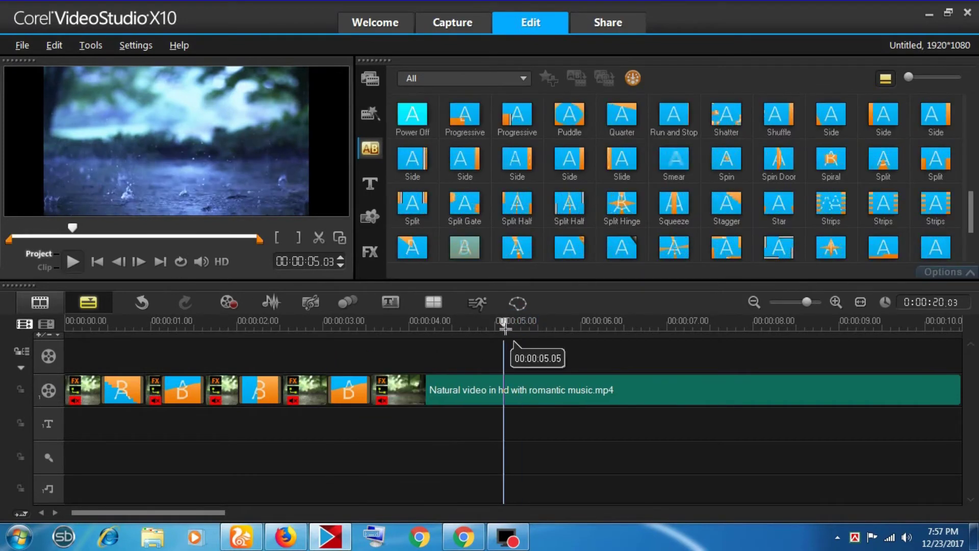
click(319, 238)
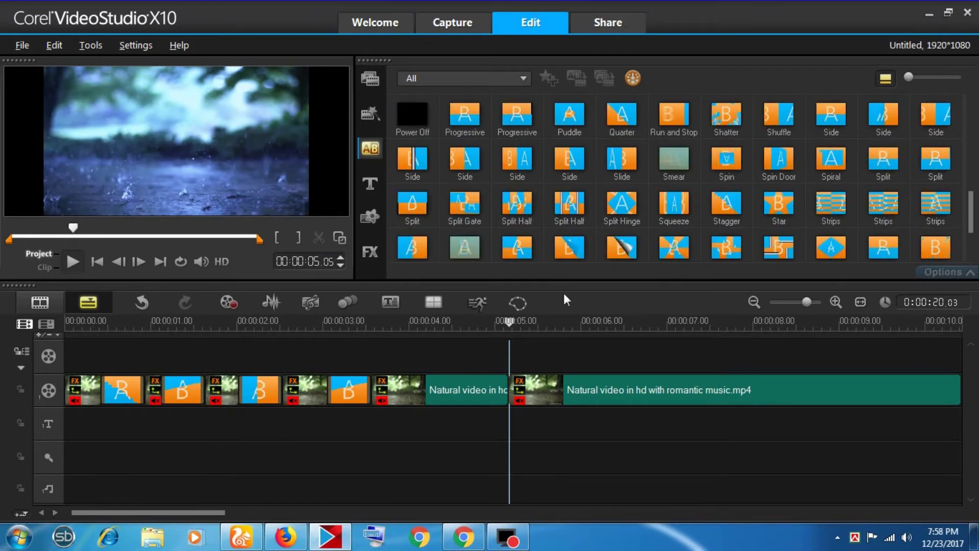
click(617, 133)
drag(604, 139, 505, 390)
Step: Shorten the Quarter-Clock transition's duration to less than one second
click(941, 272)
click(464, 129)
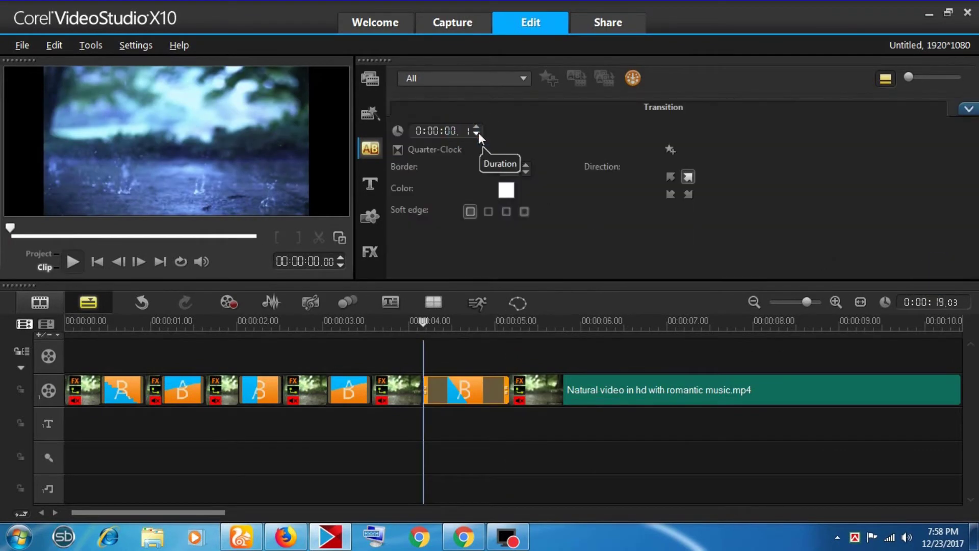
click(466, 322)
Step: Apply the Sepia preset to both the first and last keyframes of the second clip piece's Color Fixer Plus filter
drag(182, 334, 99, 334)
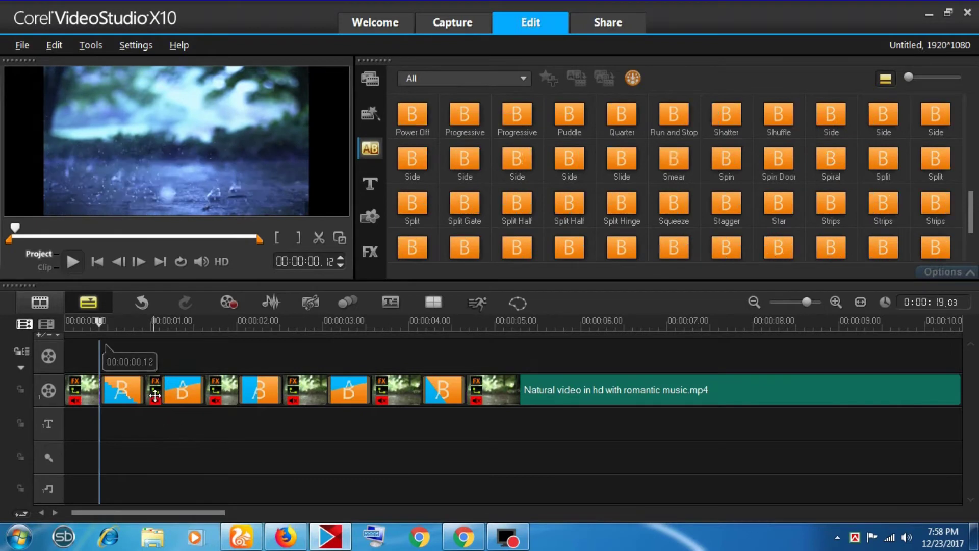
drag(100, 321, 131, 325)
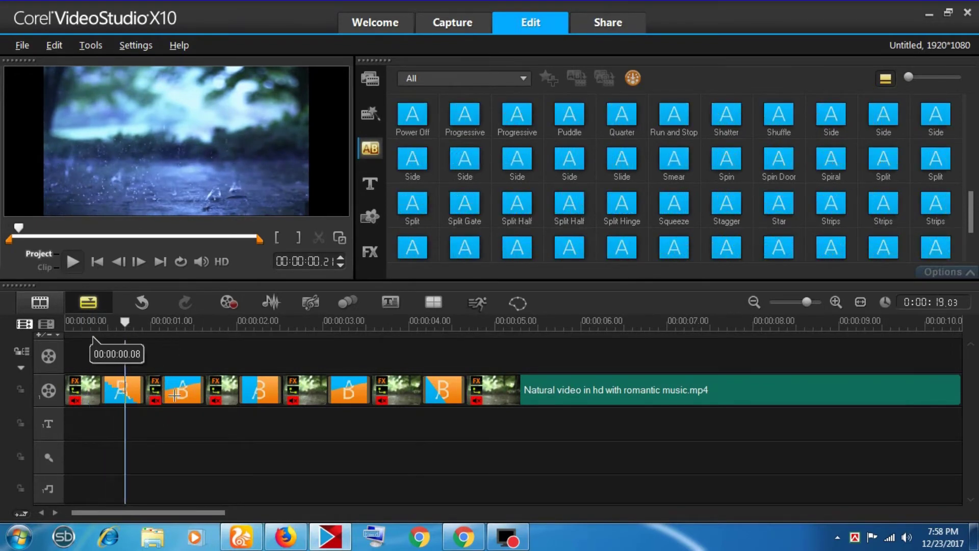
click(153, 389)
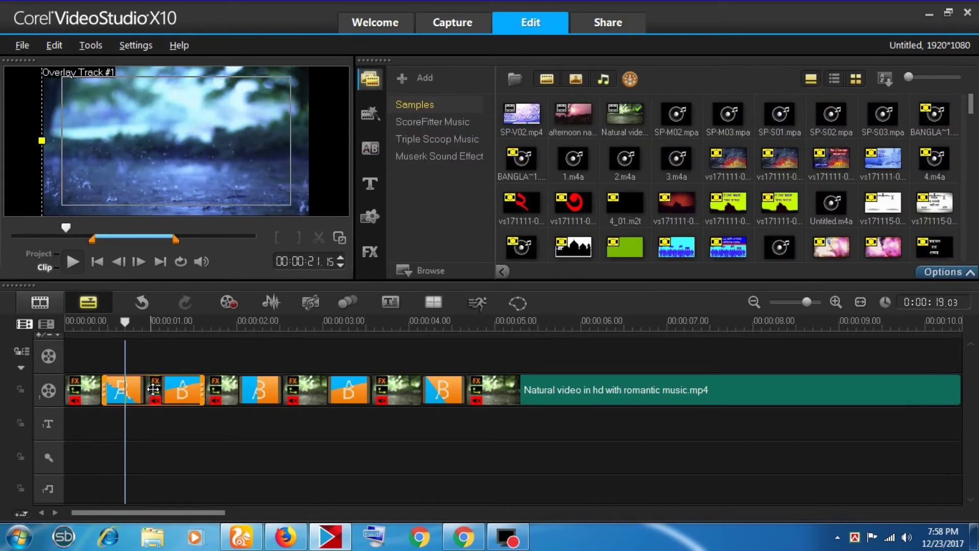
click(944, 273)
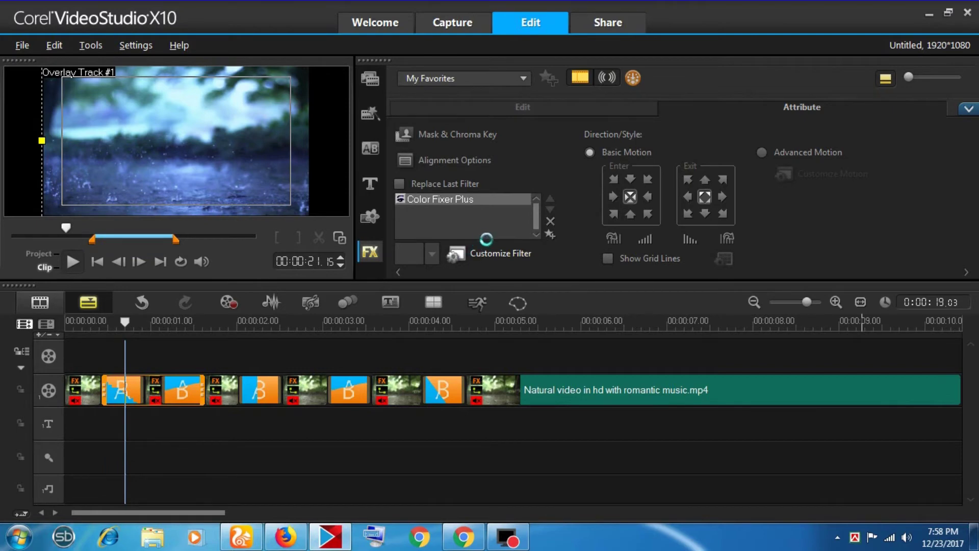
click(499, 250)
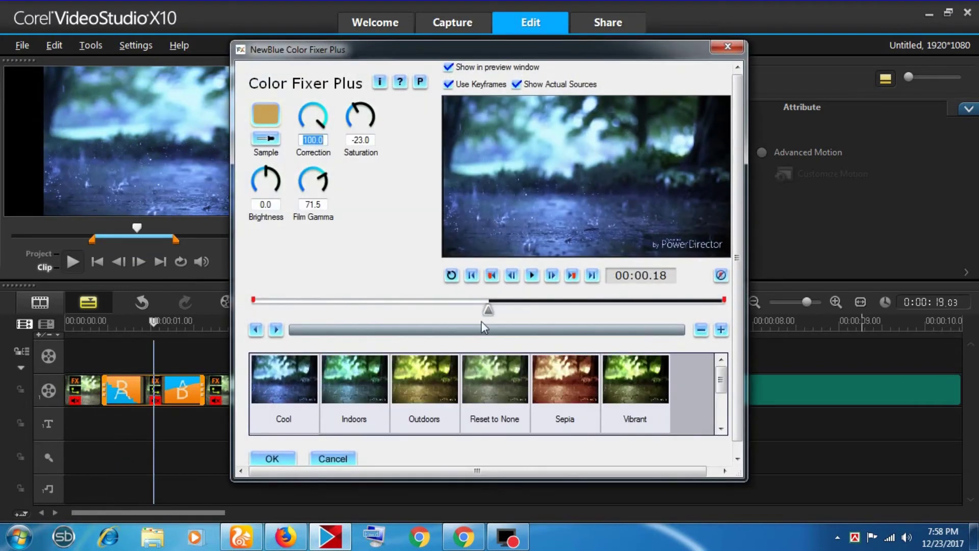
click(492, 276)
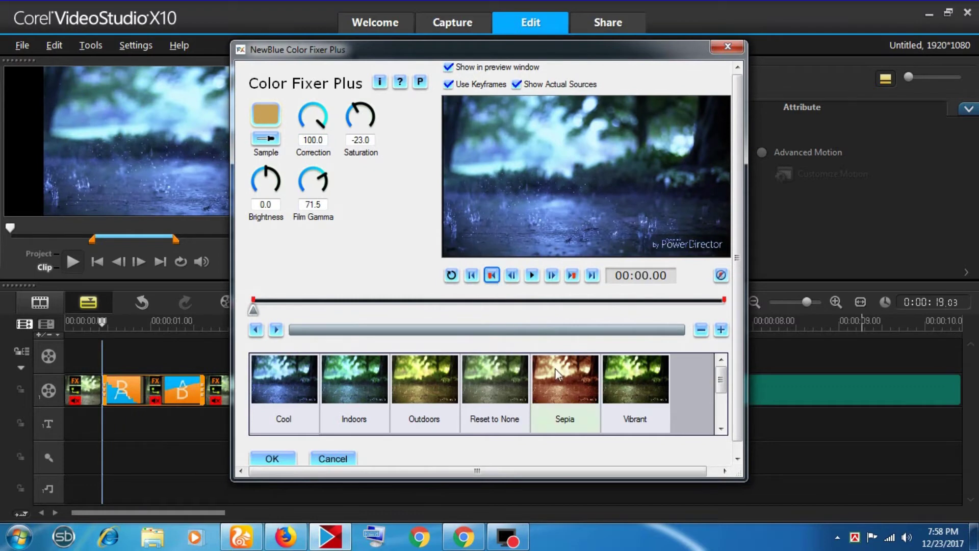
click(574, 377)
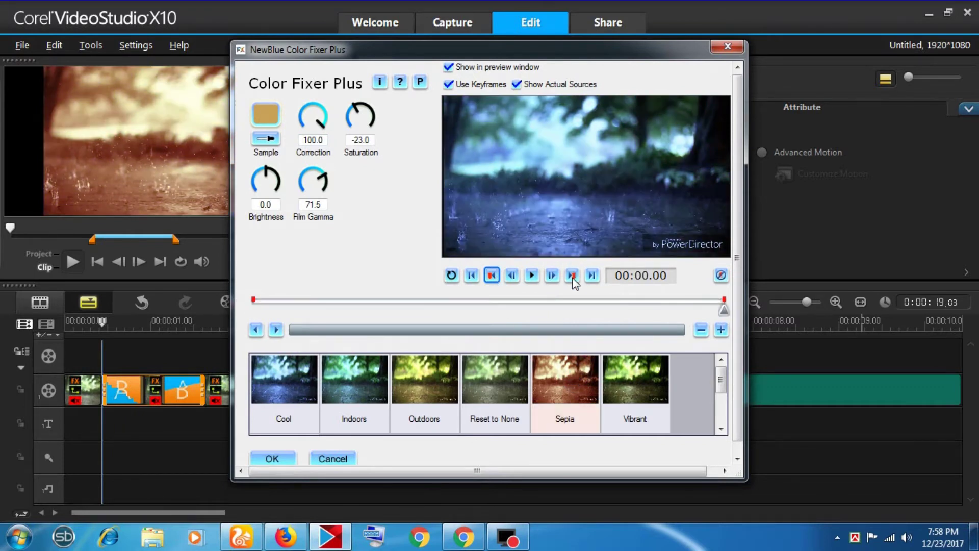
click(572, 276)
click(572, 363)
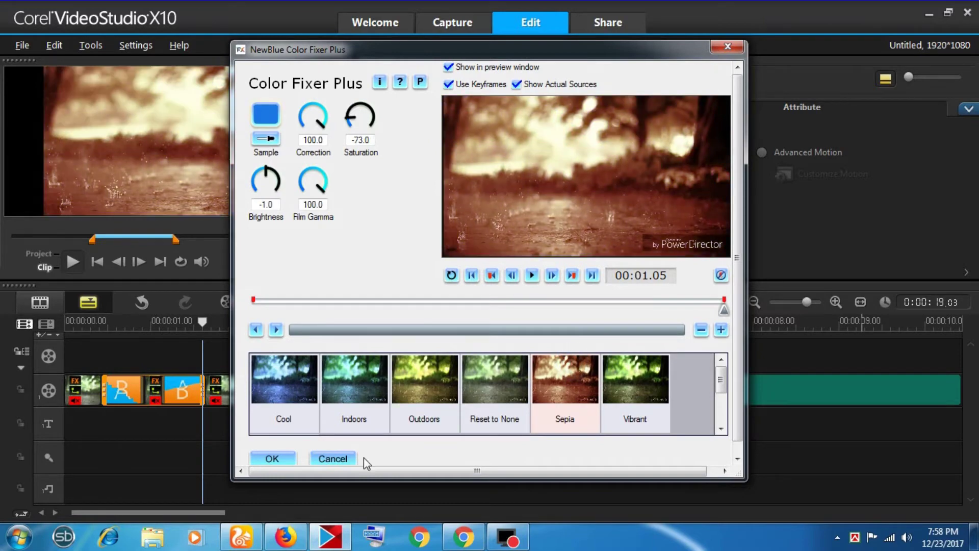
click(278, 462)
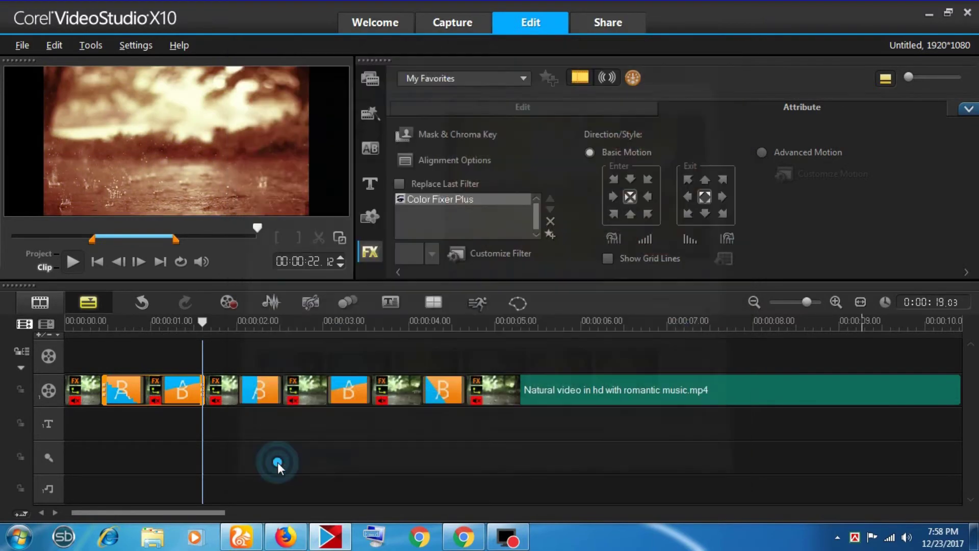
Step: Apply the Outdoors preset to both the first and last keyframes of the third clip piece's Color Fixer Plus filter
click(231, 394)
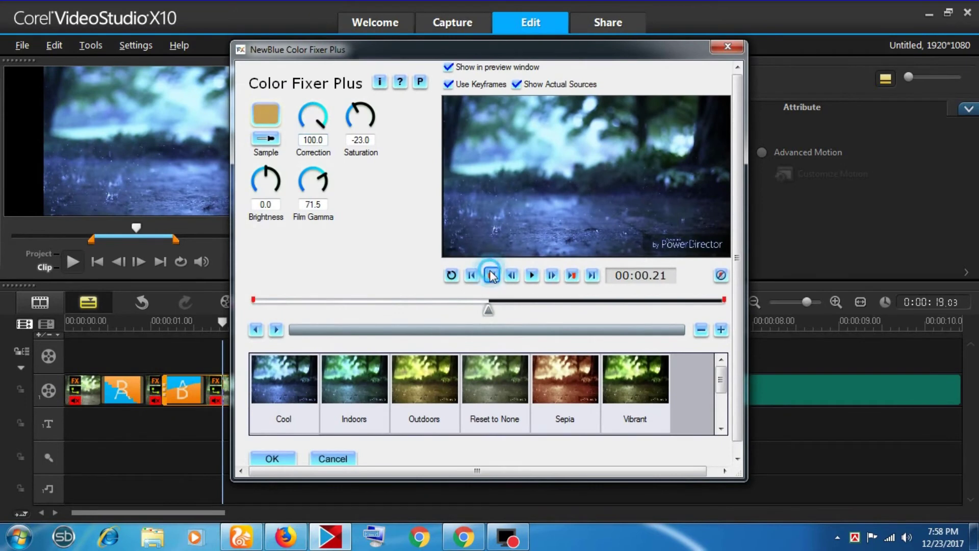
click(491, 276)
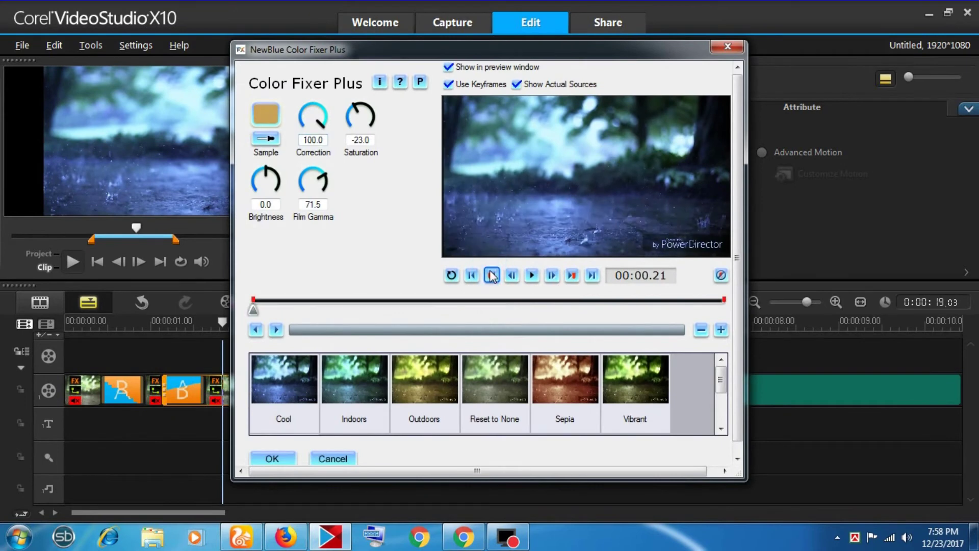
click(427, 381)
click(571, 275)
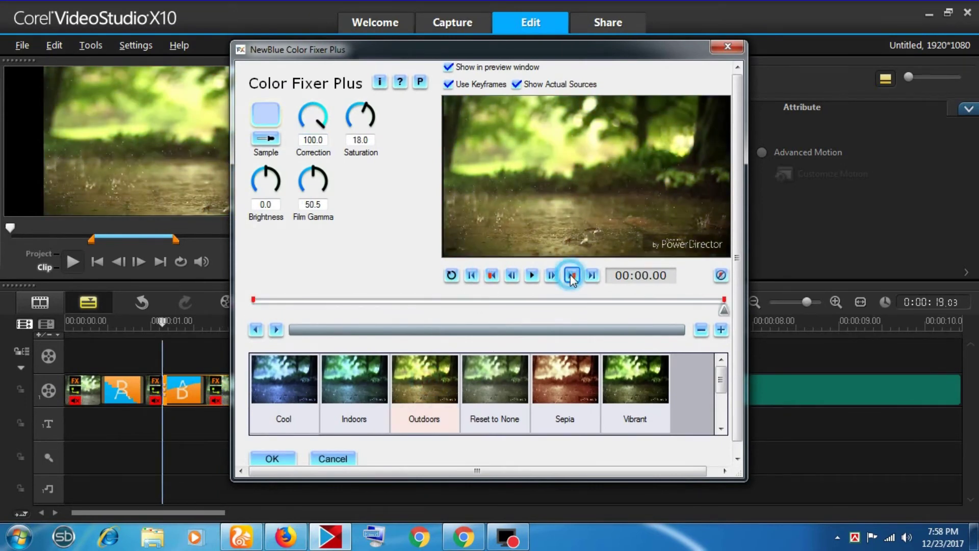
click(417, 400)
click(274, 457)
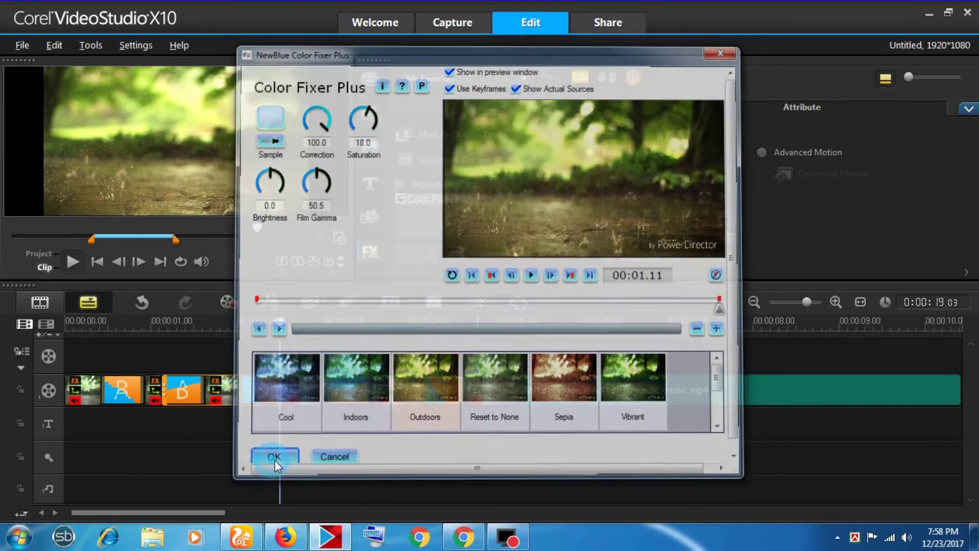
Step: Apply the Warm preset to both keyframes of the fourth clip piece's Color Fixer Plus filter
click(308, 388)
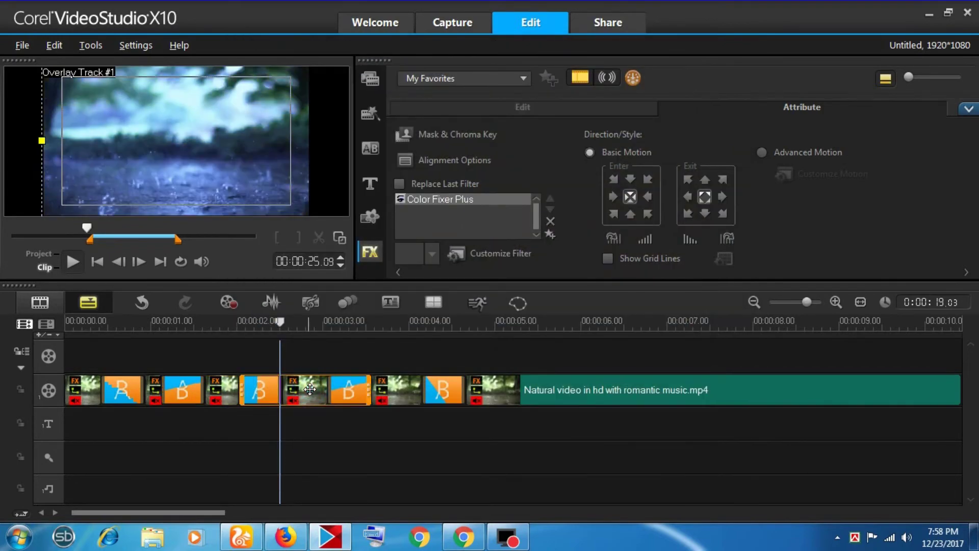
click(482, 262)
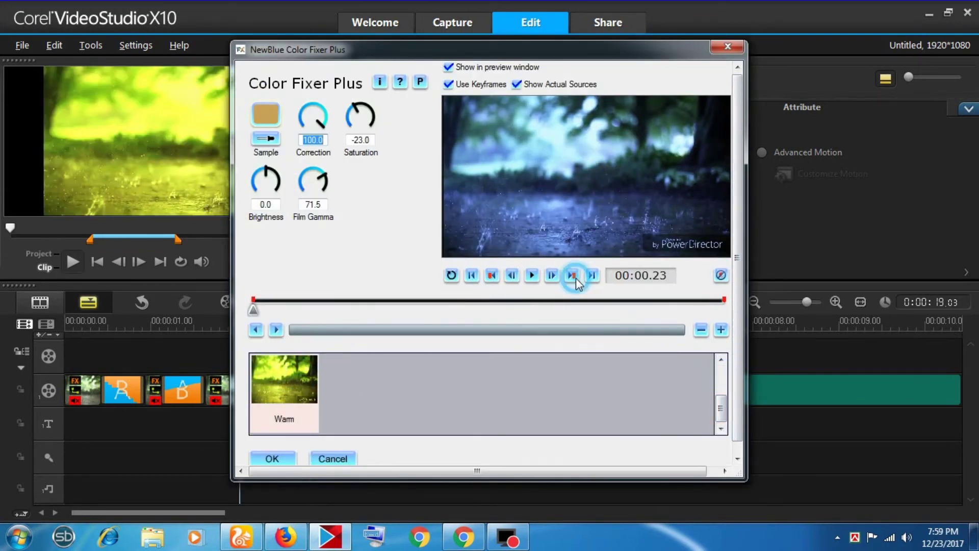
click(571, 275)
click(273, 458)
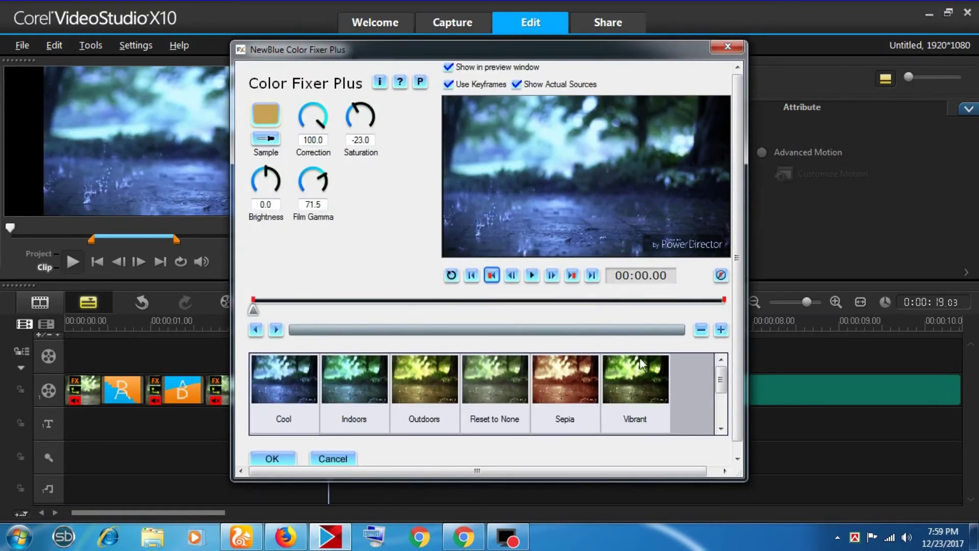
Step: Try the Warm preset with magenta and blue sample colors in the fifth clip piece's Color Fixer Plus filter
drag(720, 378, 720, 408)
click(283, 388)
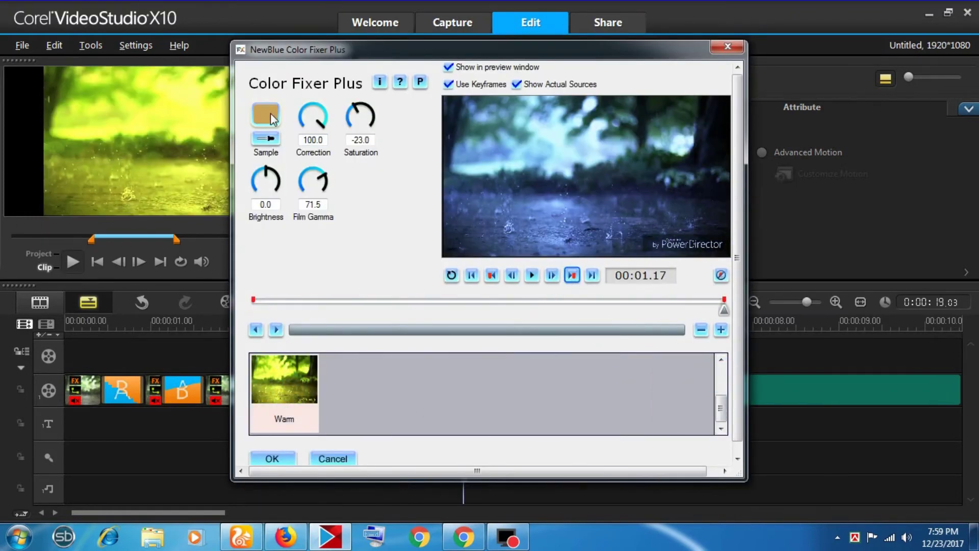
click(270, 112)
click(356, 363)
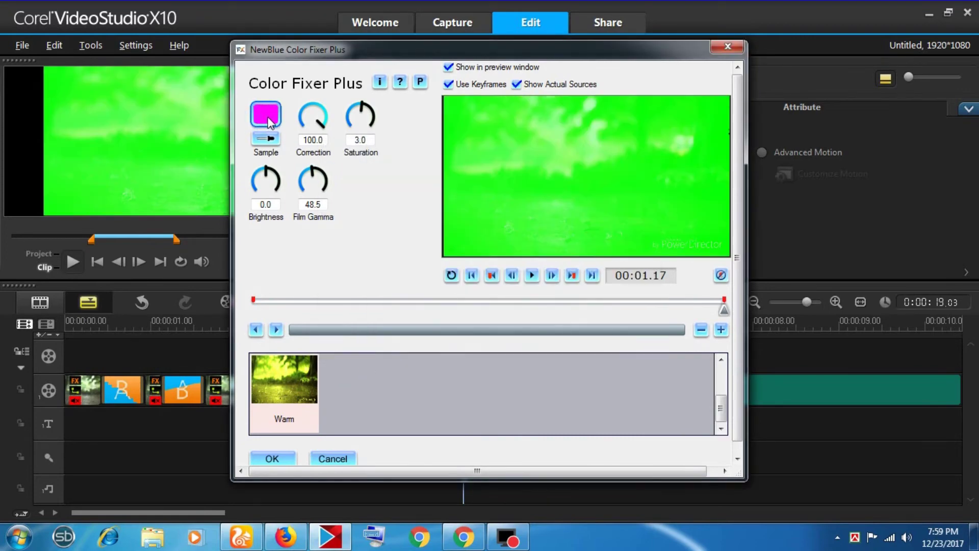
click(266, 115)
click(418, 234)
click(359, 363)
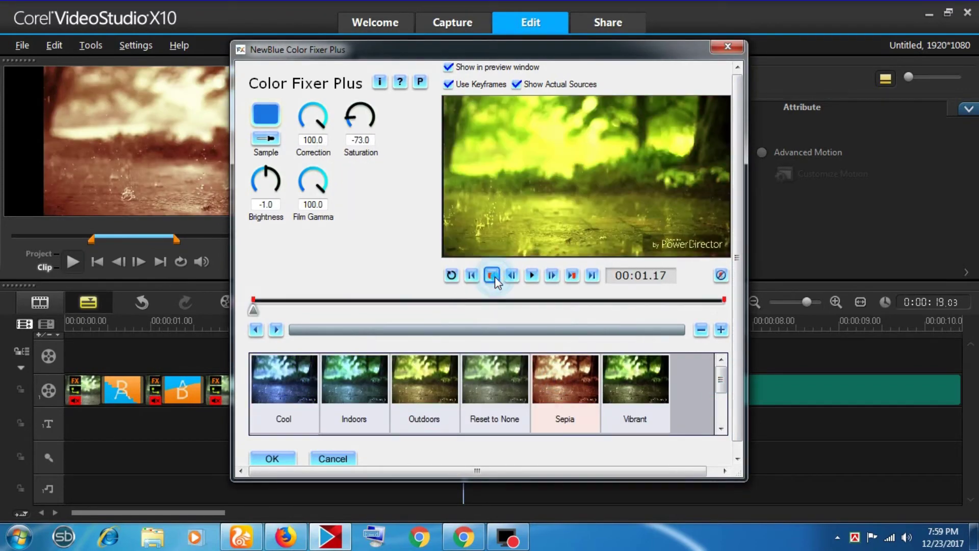
Step: Give the fifth clip piece the Sepia preset with a magenta sample color at both the first and last keyframes
click(491, 275)
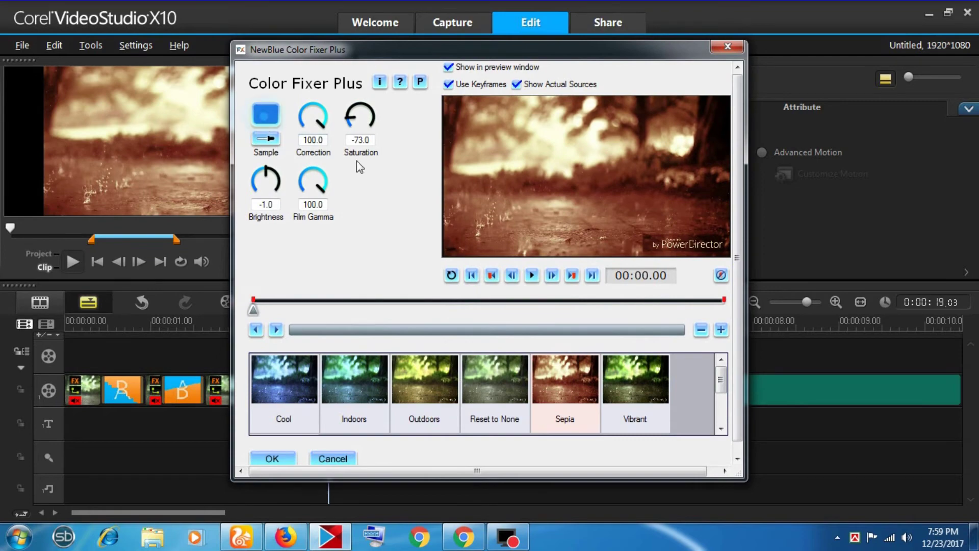
click(265, 114)
double_click(473, 202)
click(572, 274)
click(266, 115)
click(472, 202)
click(357, 363)
click(272, 458)
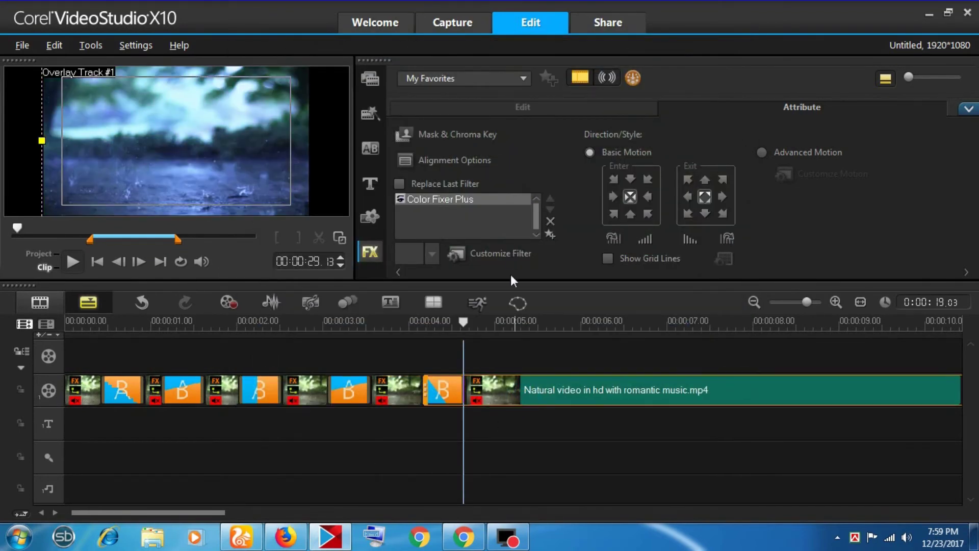
Step: Apply the Sepia preset with a pure blue sample color at the first keyframe of the last clip piece's Color Fixer Plus filter
click(507, 256)
click(497, 276)
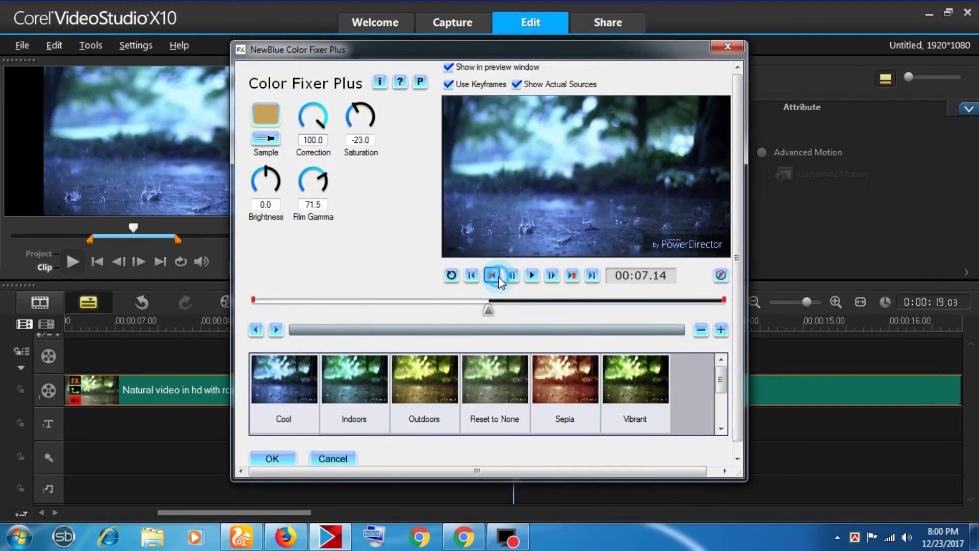
click(583, 382)
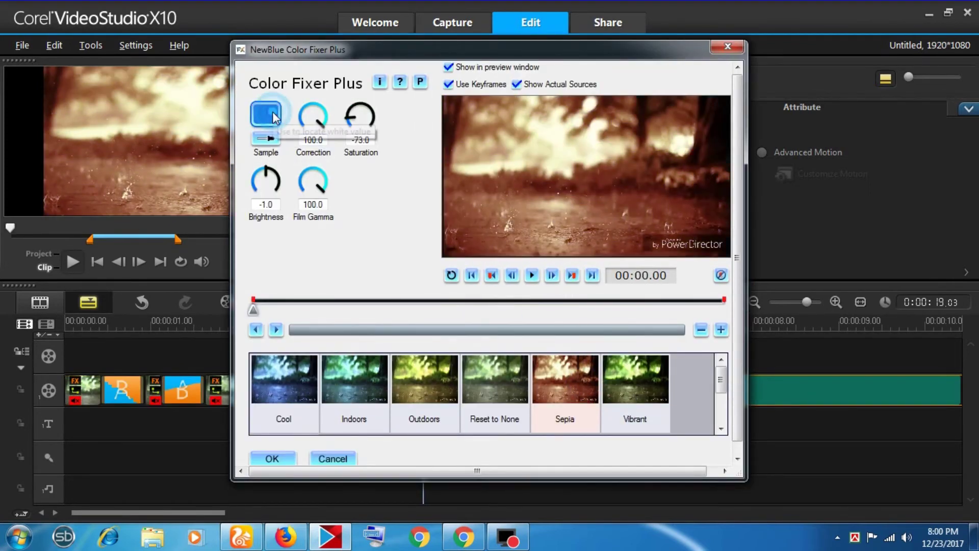
double_click(272, 112)
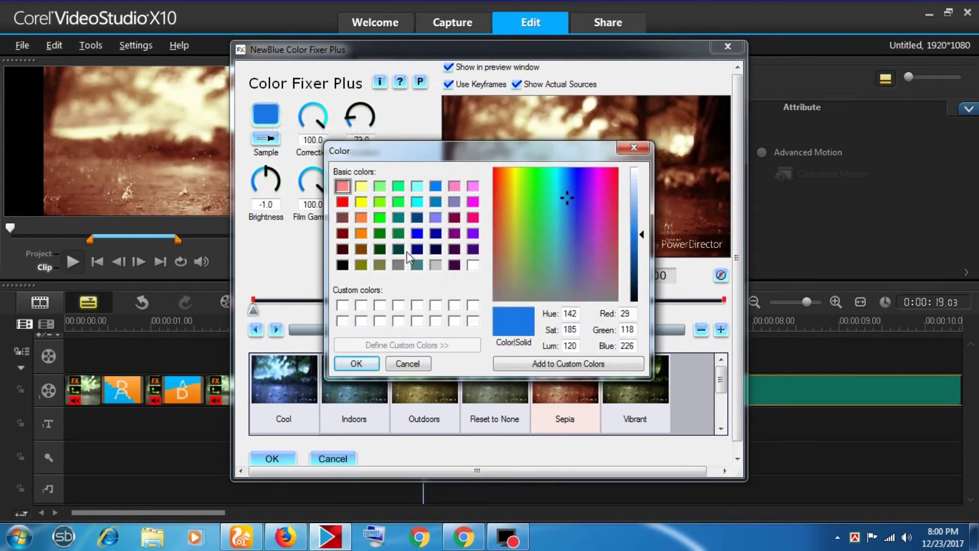
click(417, 233)
click(351, 363)
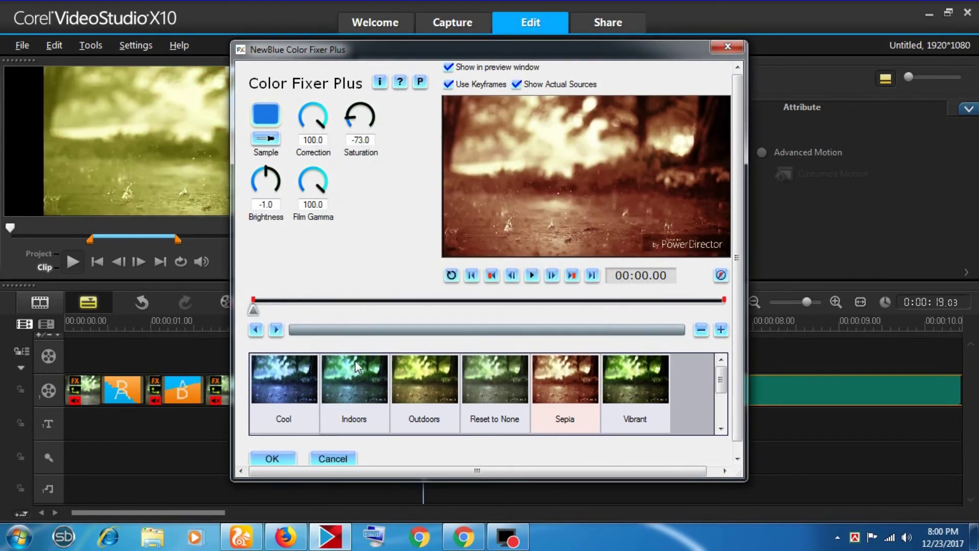
Step: Apply Sepia with the same pure blue sample color at the last clip piece's final keyframe and accept the filter settings
click(571, 276)
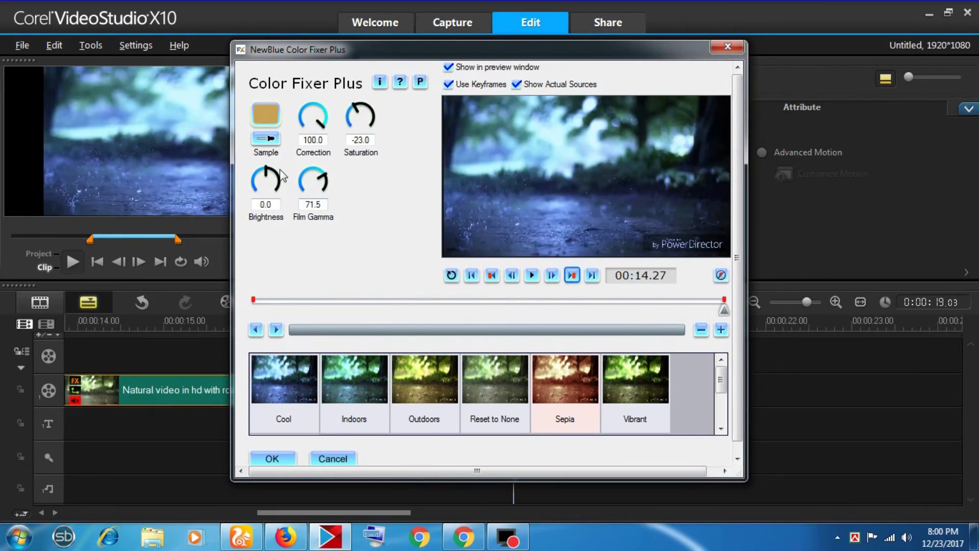
click(565, 369)
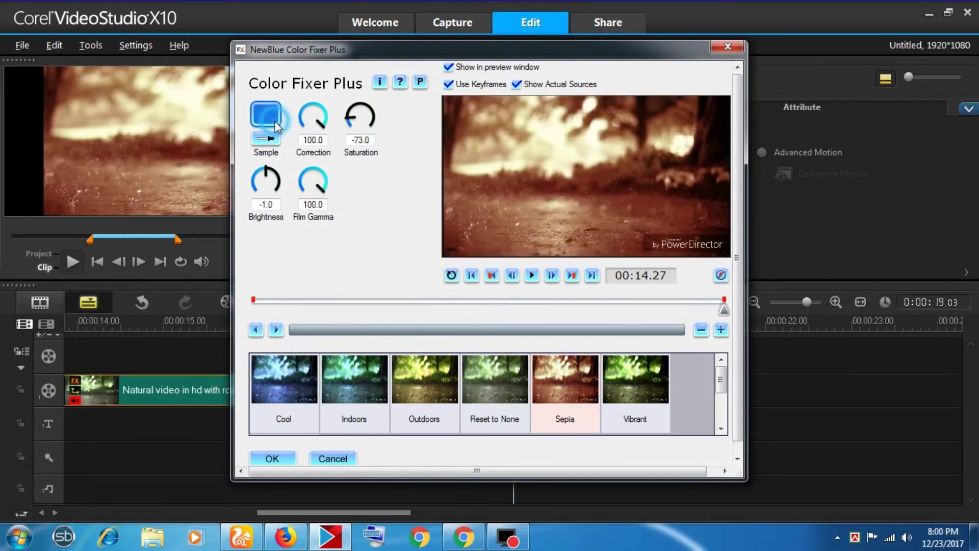
click(266, 115)
click(416, 233)
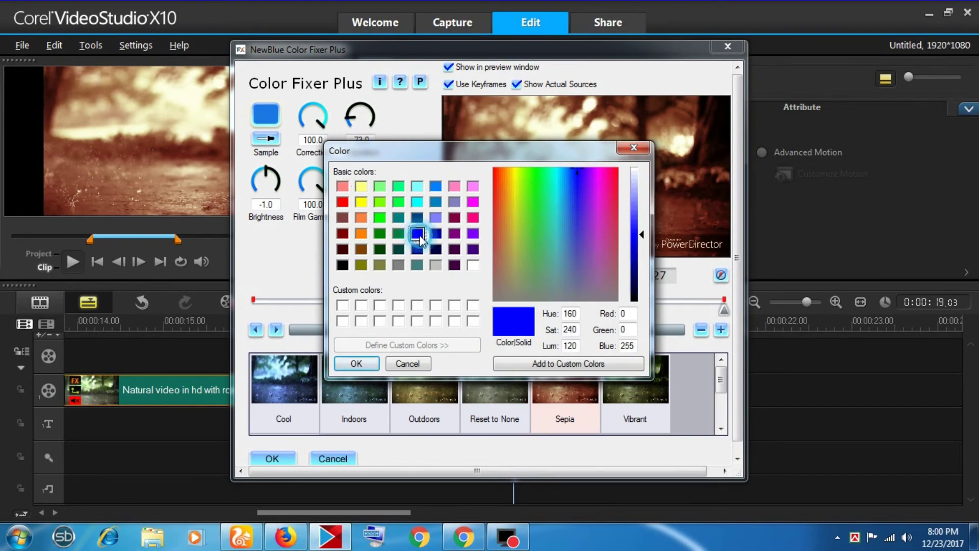
click(356, 363)
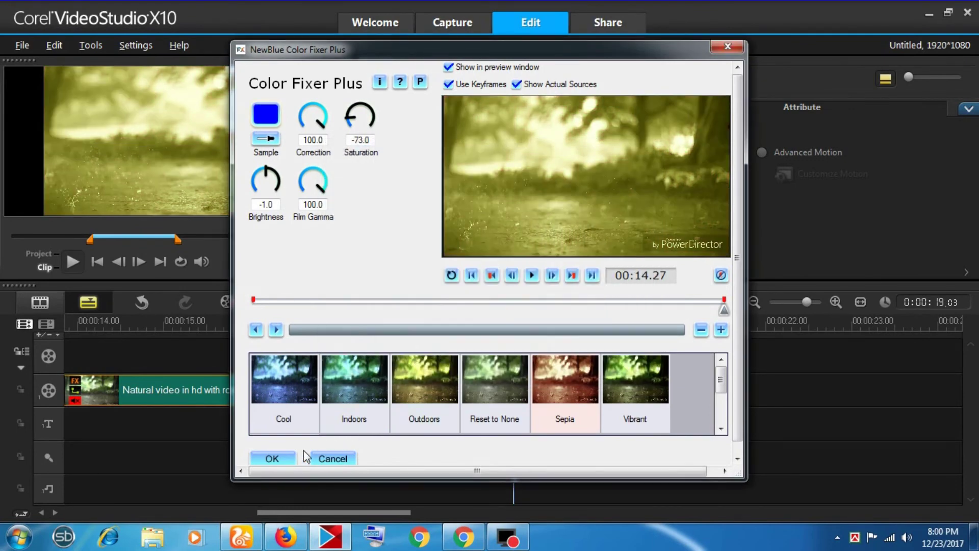
click(328, 455)
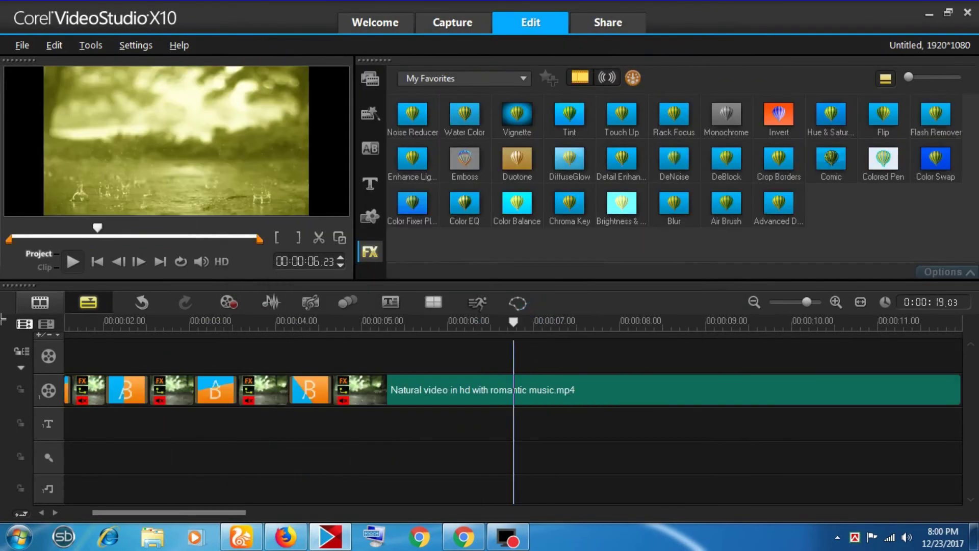
Step: Preview the recolored transitions and set the Quarter-Clock transition's direction to Upper right to lower left
click(134, 323)
drag(139, 338, 192, 337)
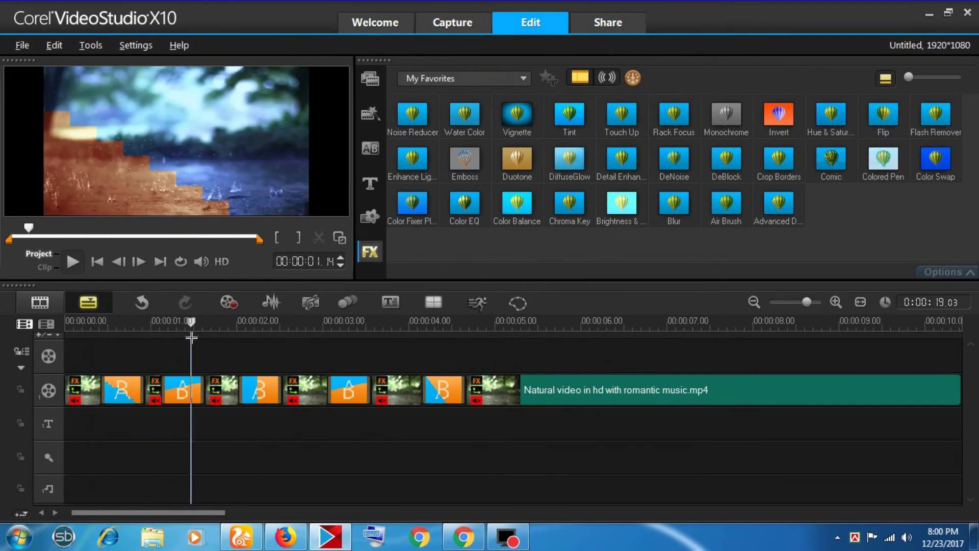
click(442, 390)
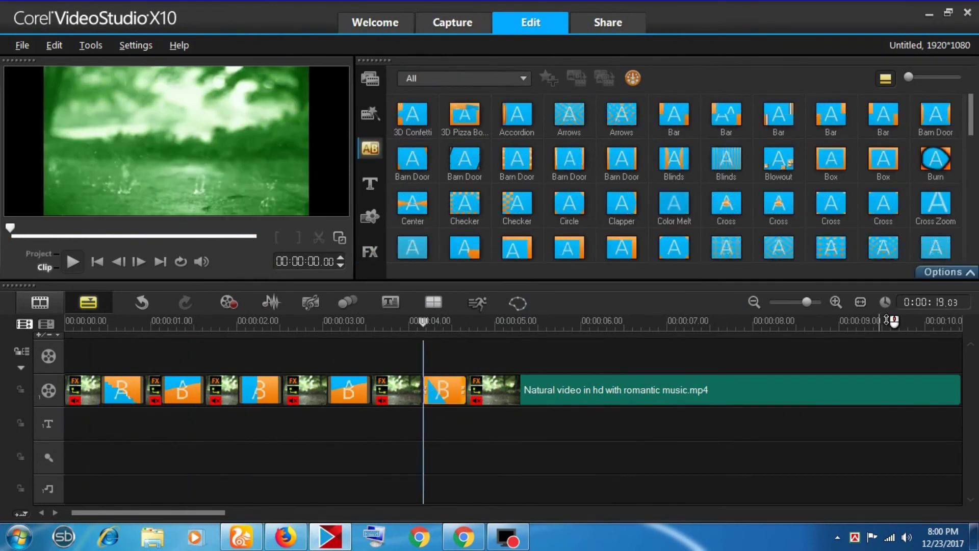
click(943, 272)
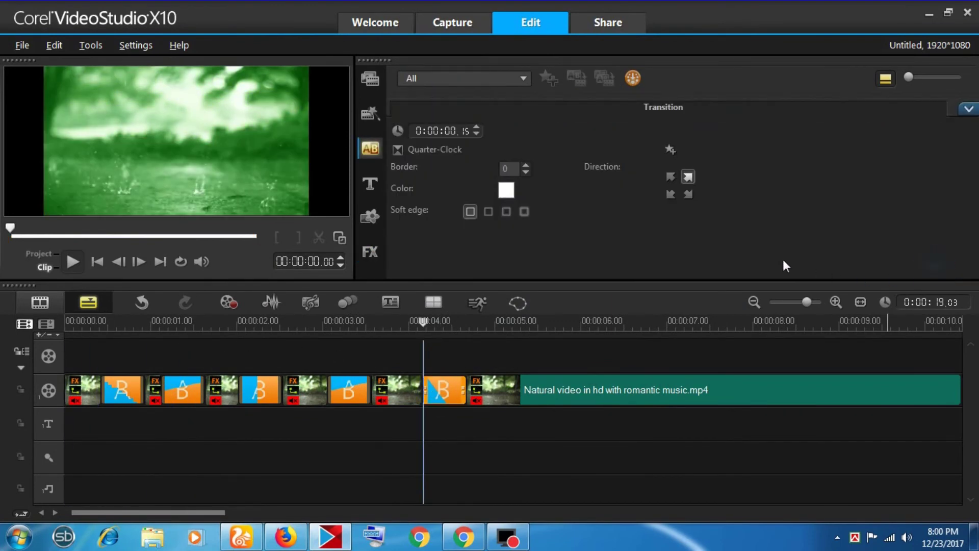
click(673, 177)
click(672, 190)
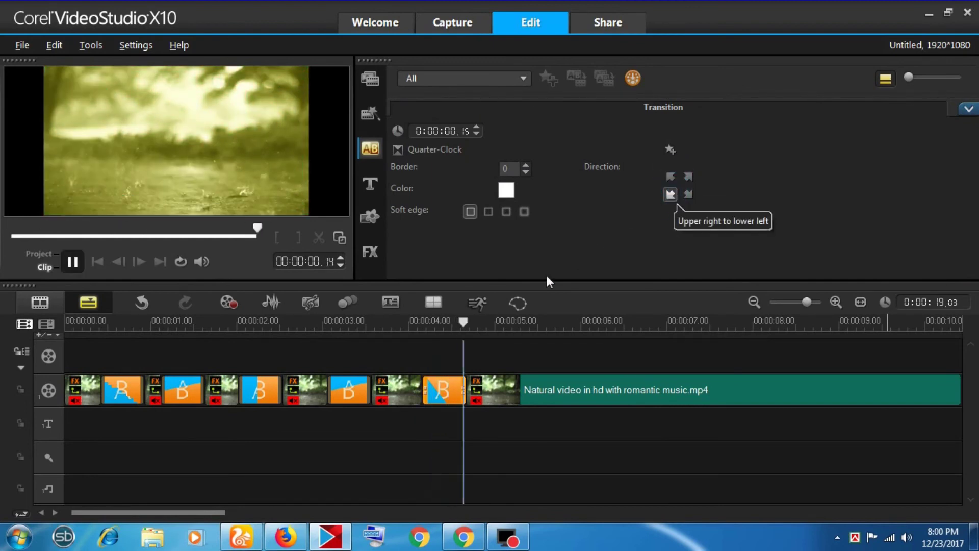
Step: Set the direction of the Side-Clock transition between the fourth and fifth clip pieces to Sweep from the bottom
click(356, 383)
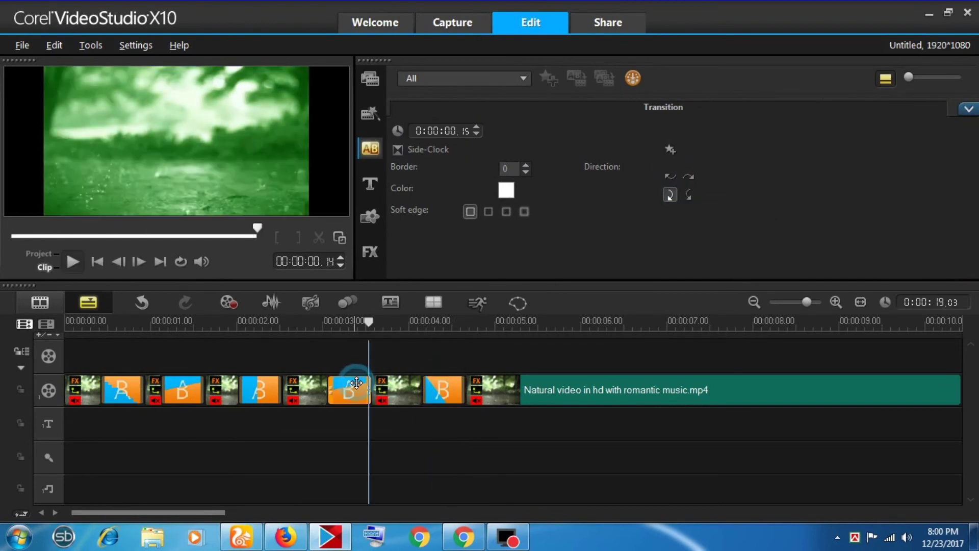
click(686, 193)
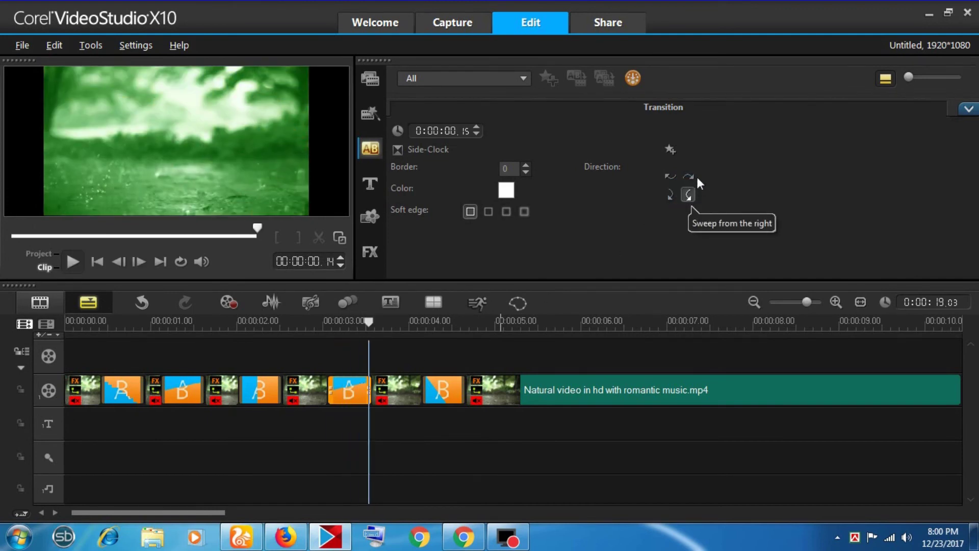
click(693, 174)
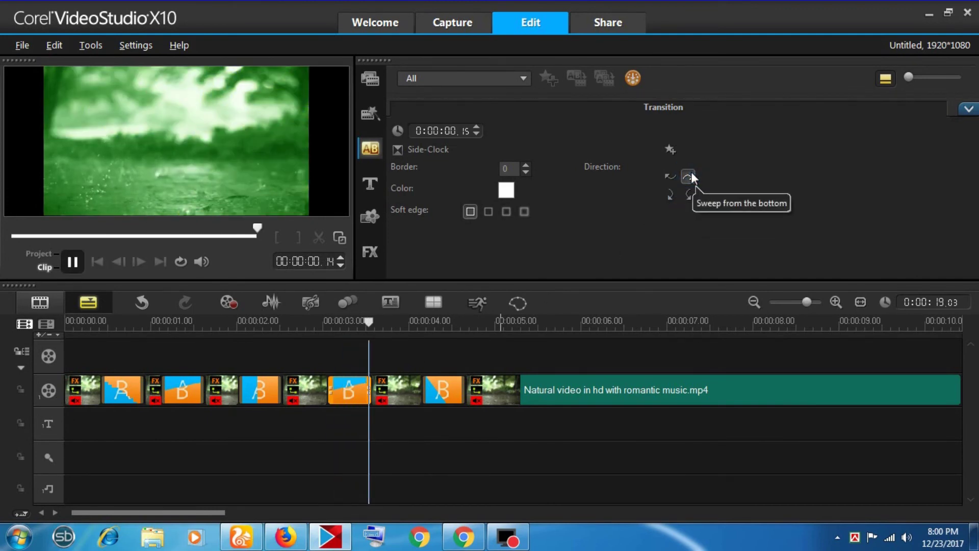
Step: Change the direction of the Side-Wipe transition after the third clip piece to Lower left to upper right
click(268, 392)
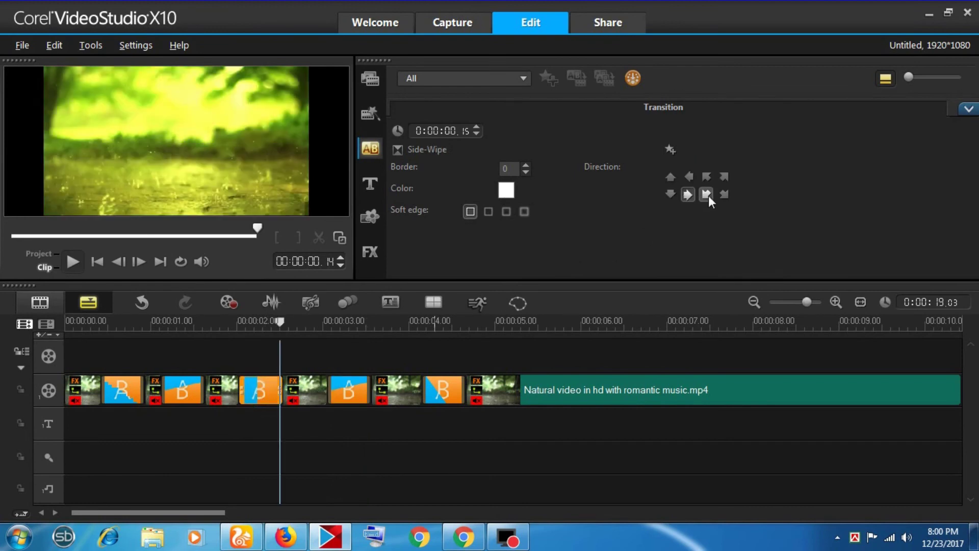
click(672, 176)
click(724, 176)
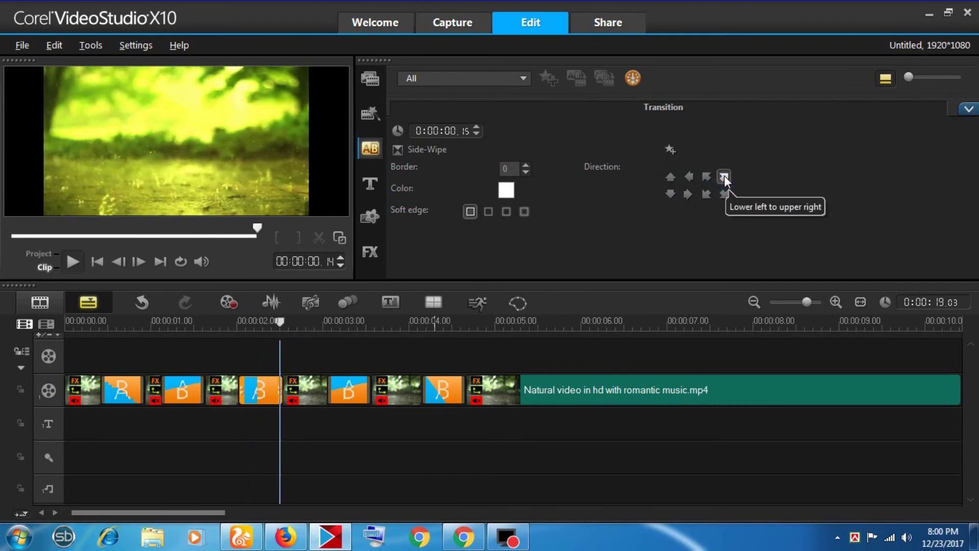
Step: Make the Side-Clock transition between the second and third clip pieces sweep from the bottom
click(190, 388)
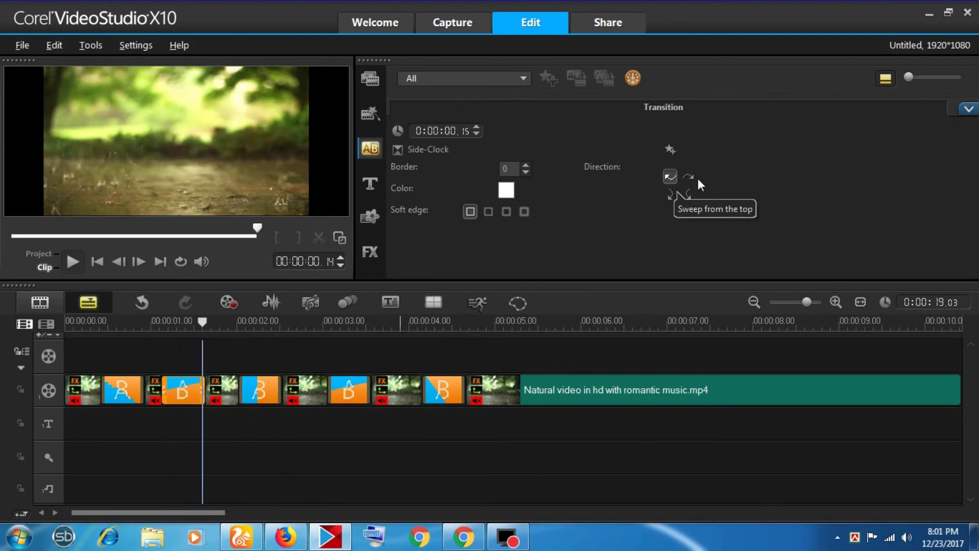
click(684, 197)
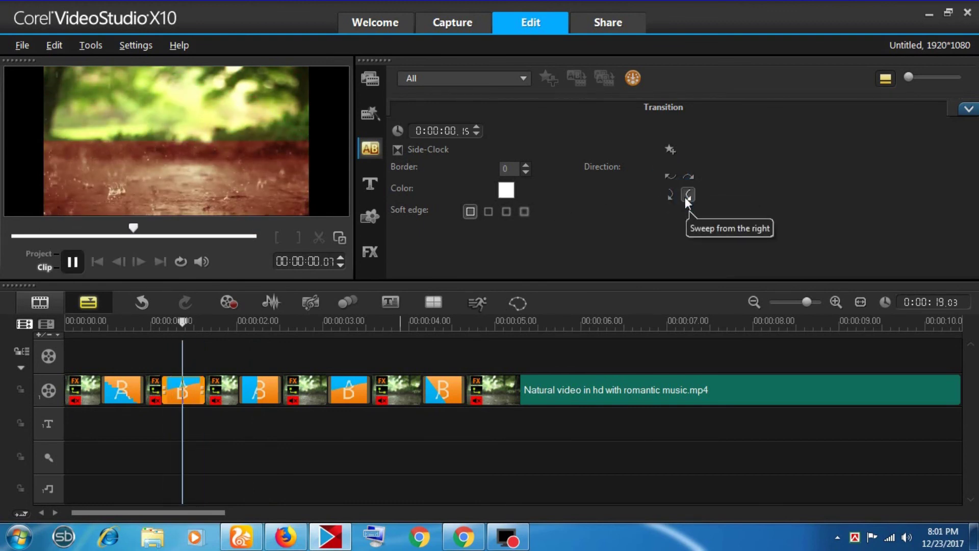
click(689, 177)
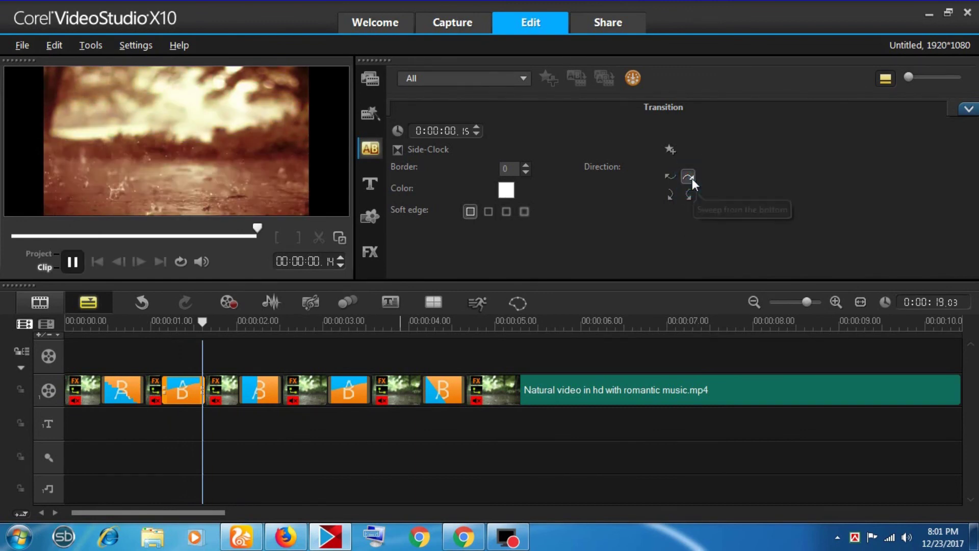
Step: Set the Stagger-Build transition after the first clip piece to run diagonally toward the upper left
click(137, 389)
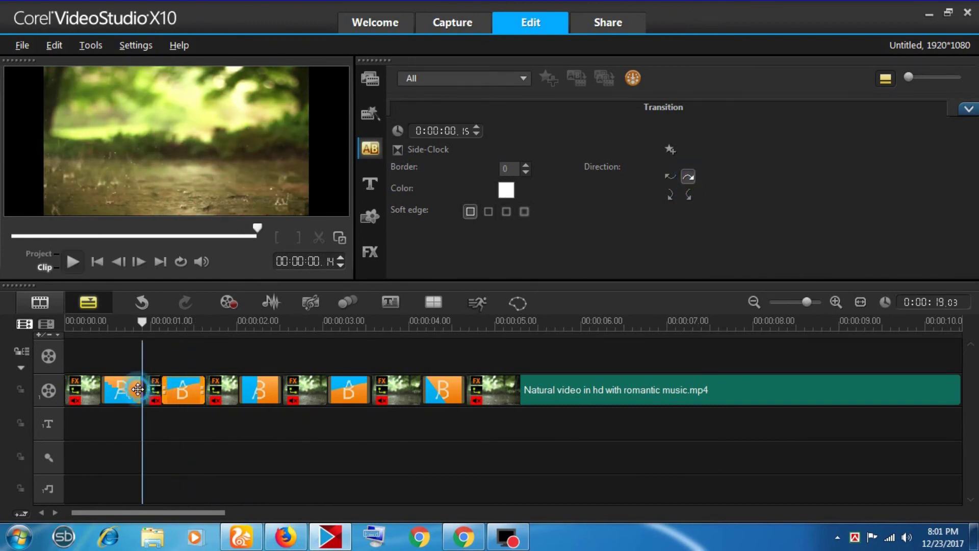
click(670, 194)
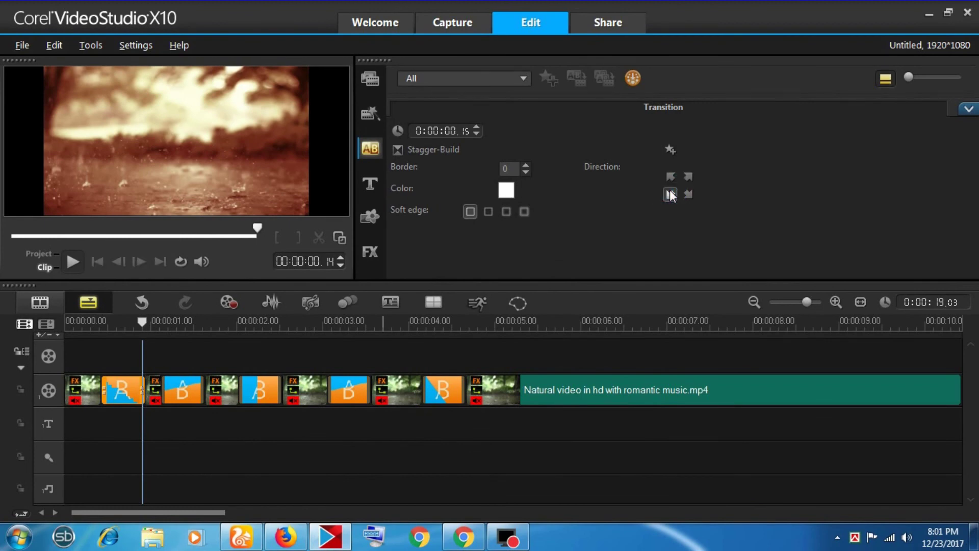
click(688, 194)
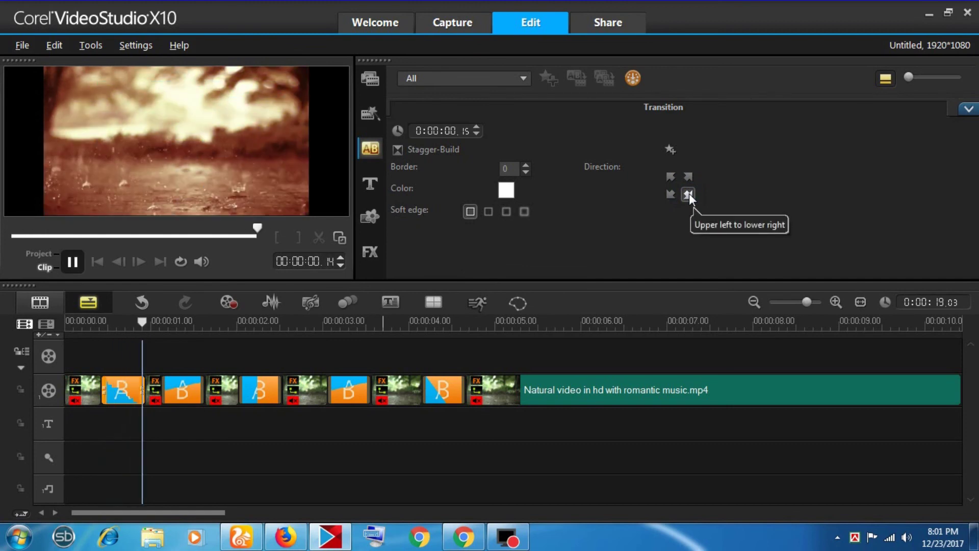
click(669, 176)
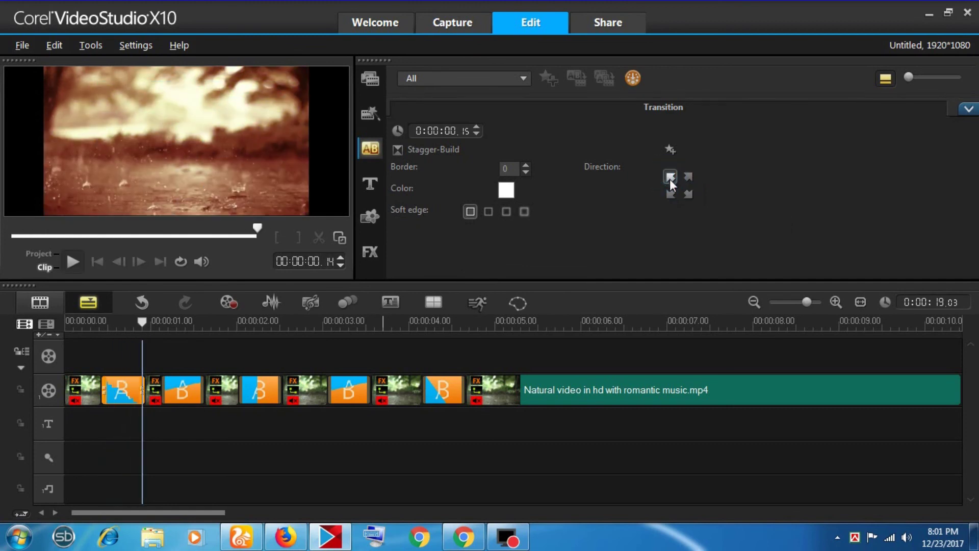
Step: Split the last clip piece at 00:00:06.27 and delete the part that follows the cut
click(659, 326)
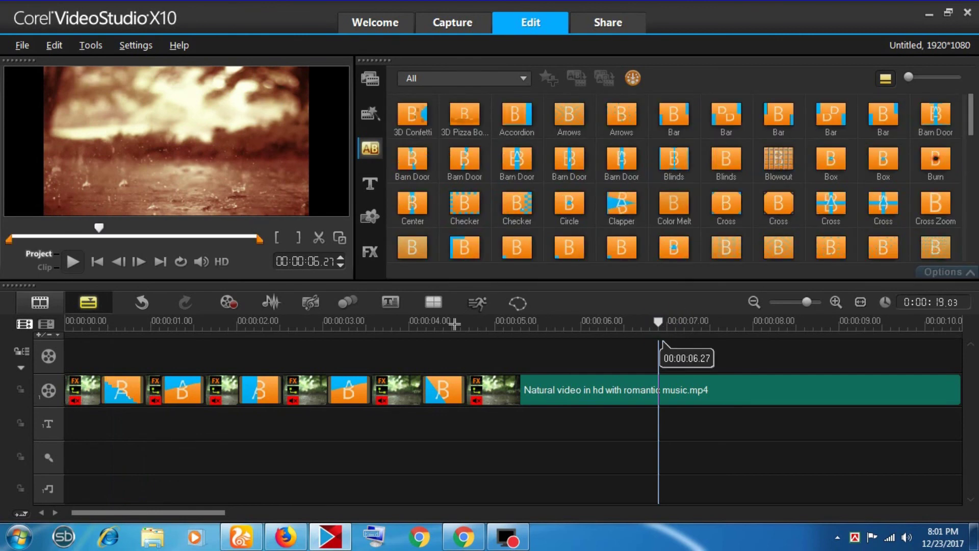
click(319, 238)
click(723, 389)
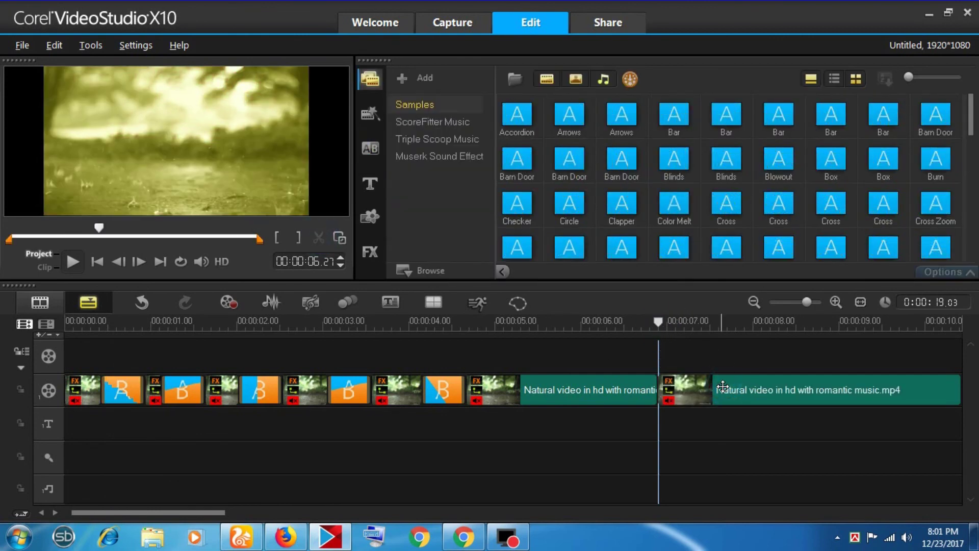
key(Delete)
drag(673, 326, 624, 324)
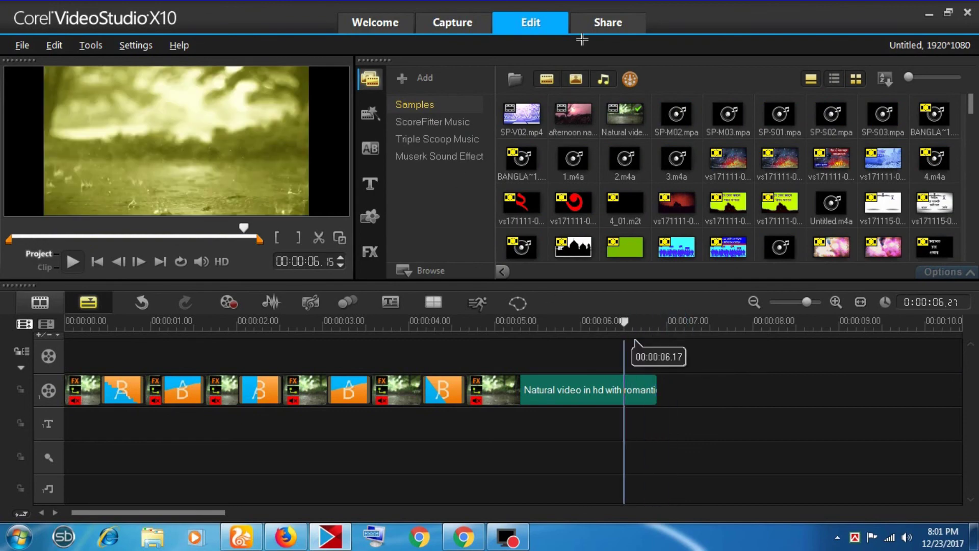